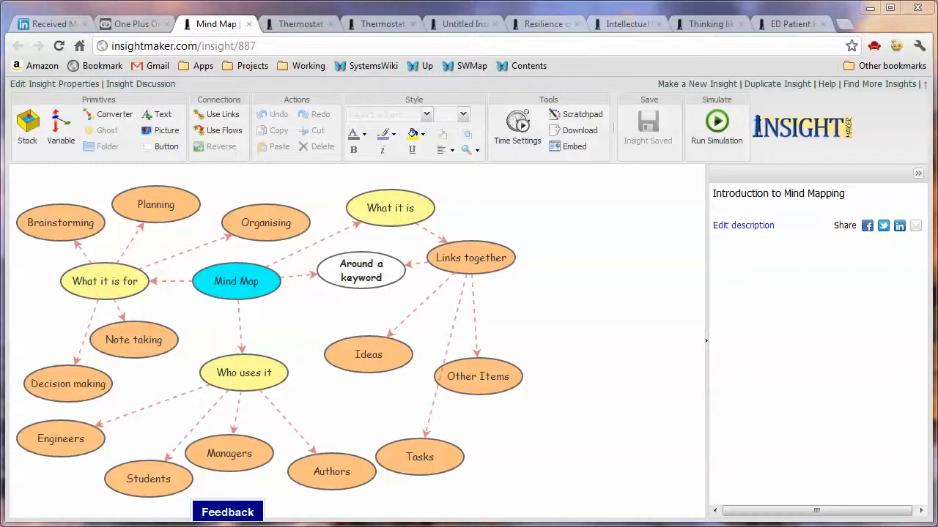
- Examine the thermostat mind map that branches into Temperature Gap, Temperature to Heat Ratio and Heat in House
{"action": "key", "text": "ctrl+Tab"}
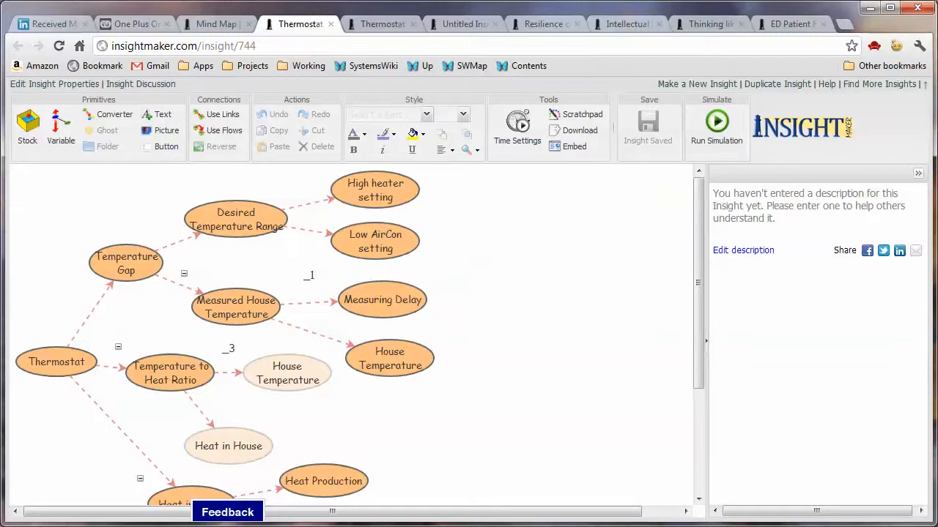
{"action": "scroll", "coordinate": [698, 330], "scroll_direction": "down", "scroll_amount": 5}
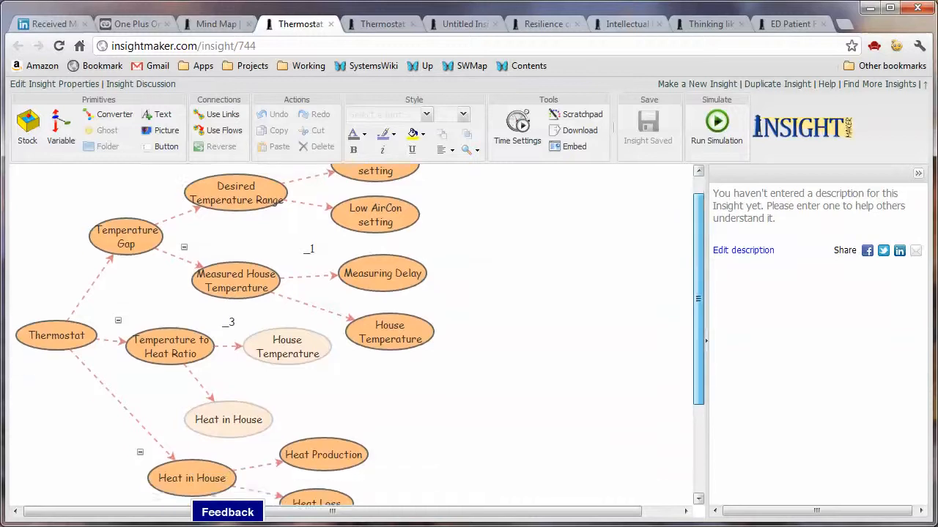
{"action": "left_click_drag", "start_coordinate": [698, 381], "coordinate": [698, 386]}
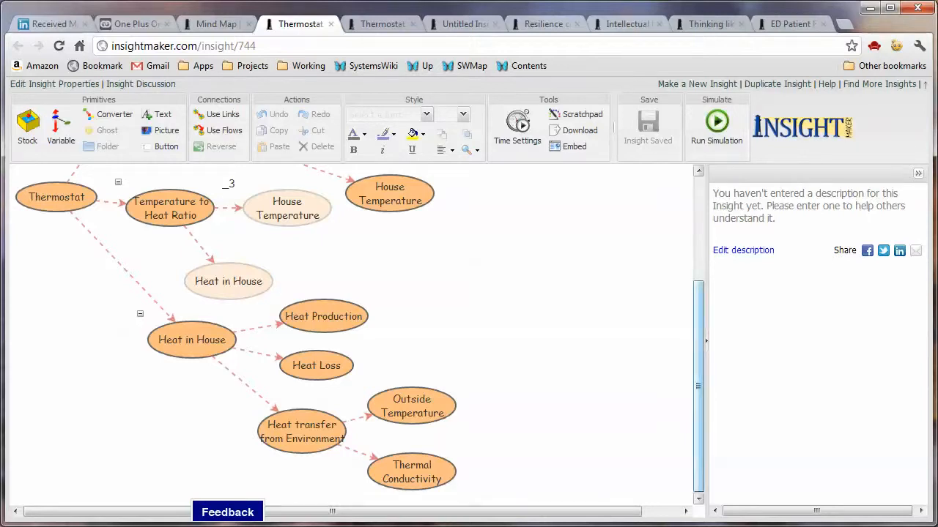
{"action": "left_click_drag", "start_coordinate": [698, 386], "coordinate": [698, 282]}
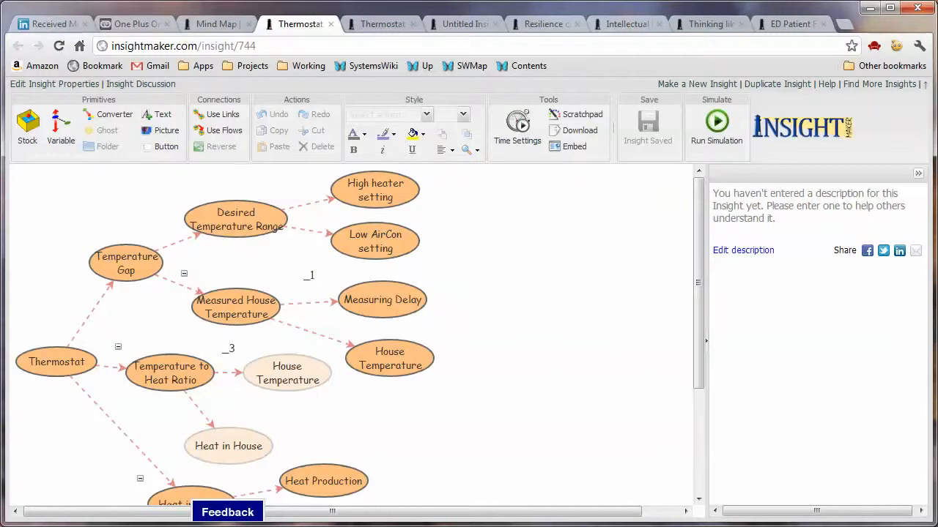
- Examine the "How a Thermostat Works" concept map and its labelled links down to Desired Output Temperature
{"action": "key", "text": "ctrl+Tab"}
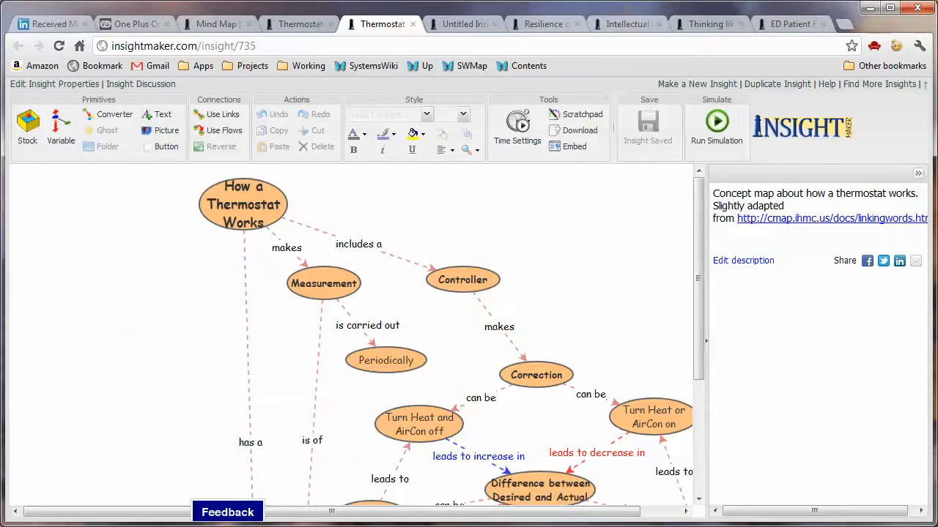
{"action": "scroll", "coordinate": [352, 337], "scroll_direction": "down", "scroll_amount": 2}
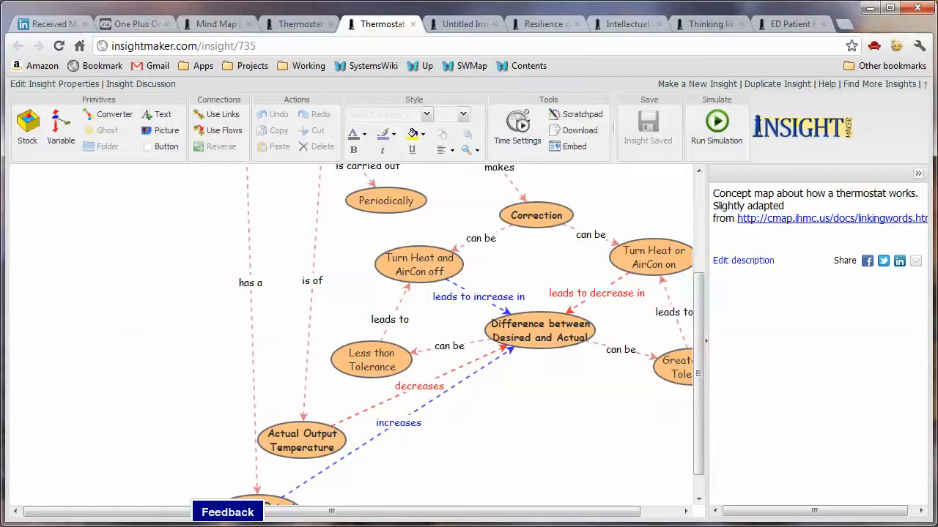
{"action": "left_click_drag", "start_coordinate": [332, 511], "coordinate": [371, 511]}
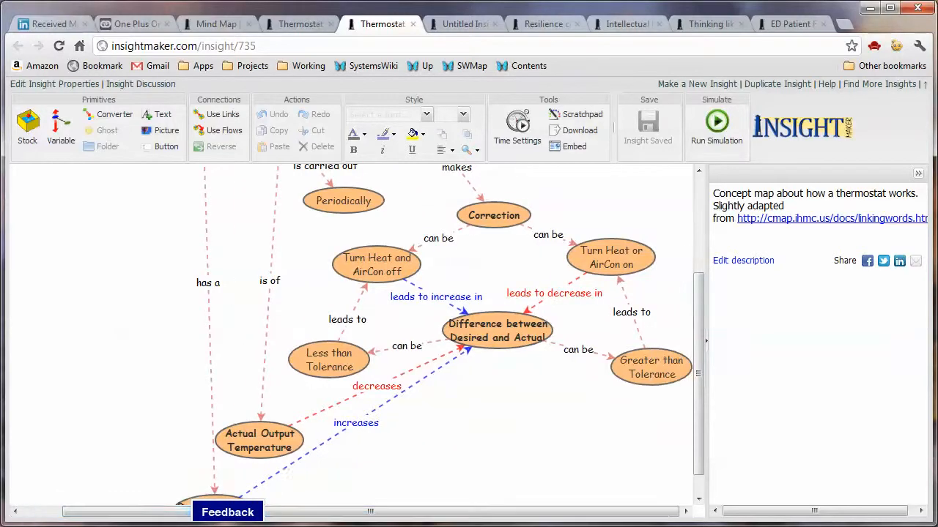
{"action": "scroll", "coordinate": [697, 373], "scroll_direction": "down", "scroll_amount": 1}
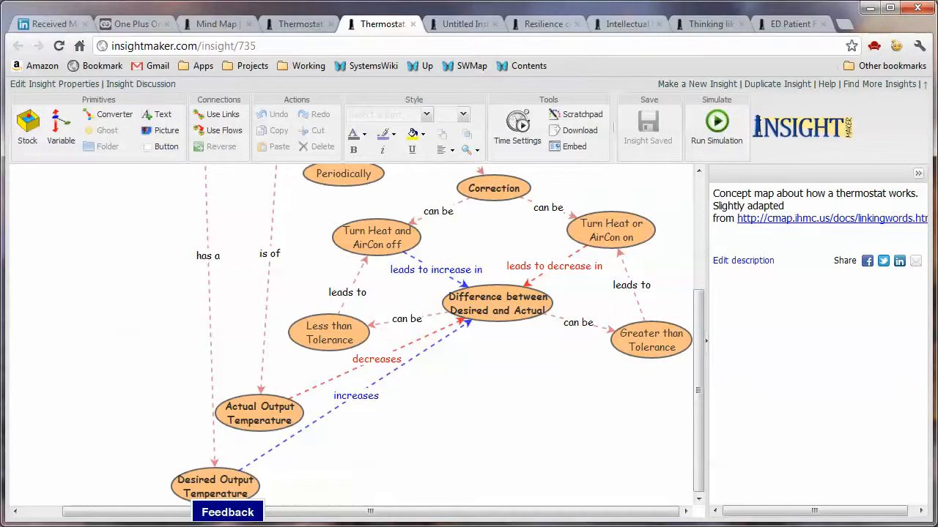
- Place a picture primitive on the untitled insight's blank canvas and set its image to None
{"action": "left_click", "coordinate": [466, 24]}
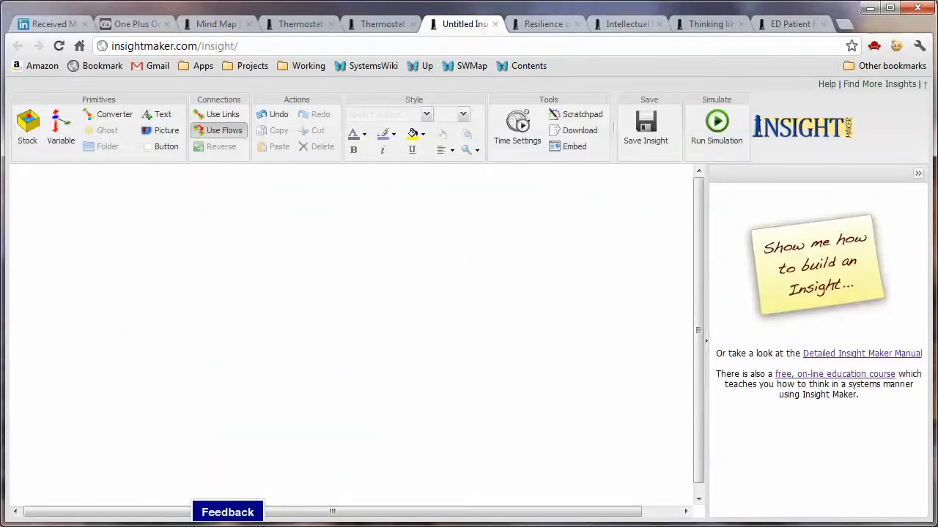
{"action": "left_click", "coordinate": [162, 130]}
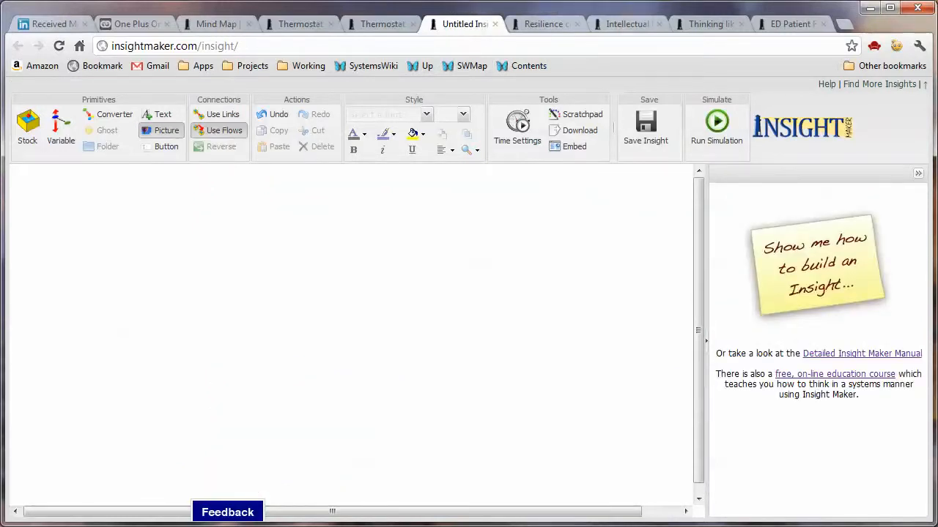
{"action": "left_click", "coordinate": [279, 258]}
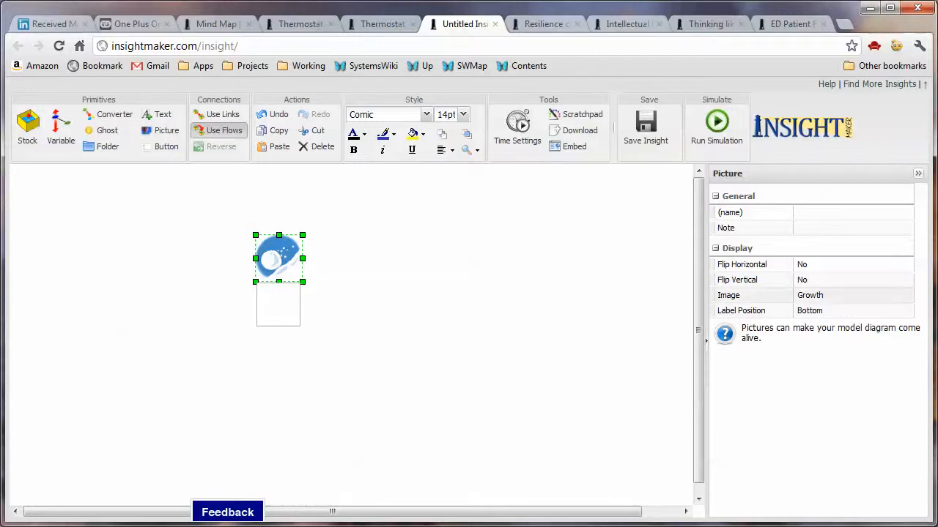
{"action": "left_click", "coordinate": [850, 295]}
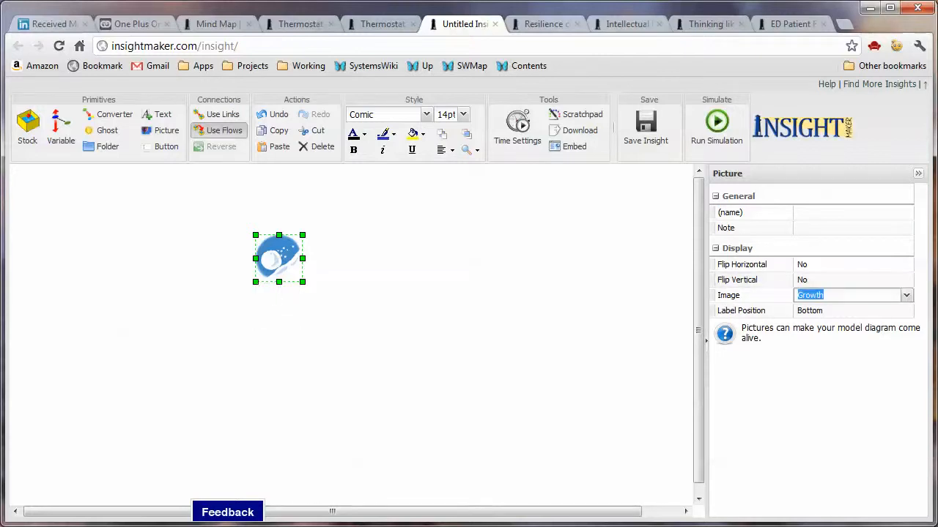
{"action": "left_click", "coordinate": [907, 295]}
{"action": "left_click", "coordinate": [848, 322]}
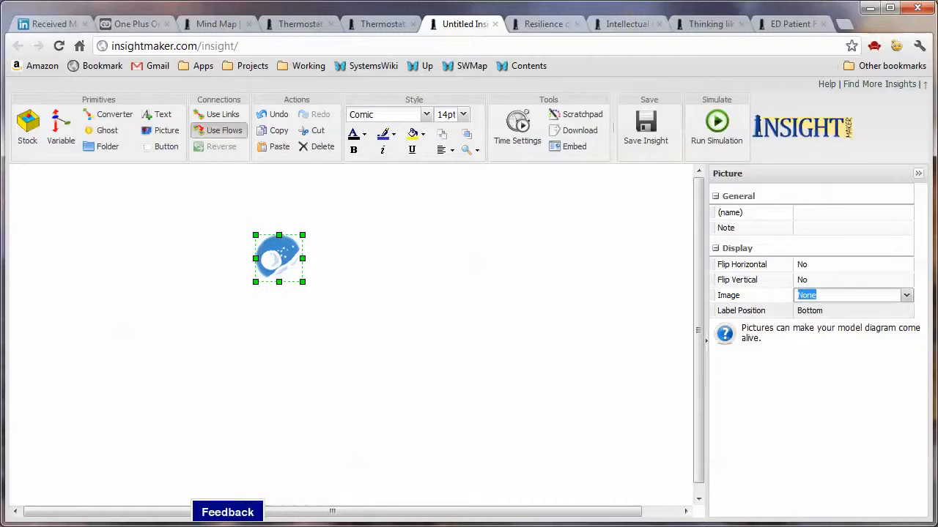
- Set the picture's label position to Middle
{"action": "left_click", "coordinate": [848, 312]}
{"action": "left_click", "coordinate": [848, 312]}
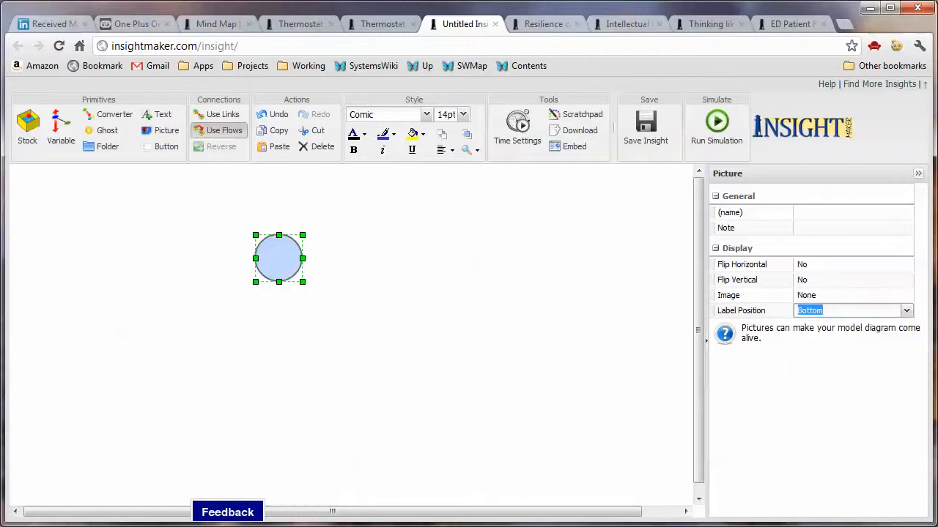
{"action": "left_click", "coordinate": [907, 310]}
{"action": "left_click", "coordinate": [809, 326]}
{"action": "left_click", "coordinate": [350, 293]}
- Widen the circle into a horizontal ellipse and label it "item"
{"action": "left_click", "coordinate": [278, 258]}
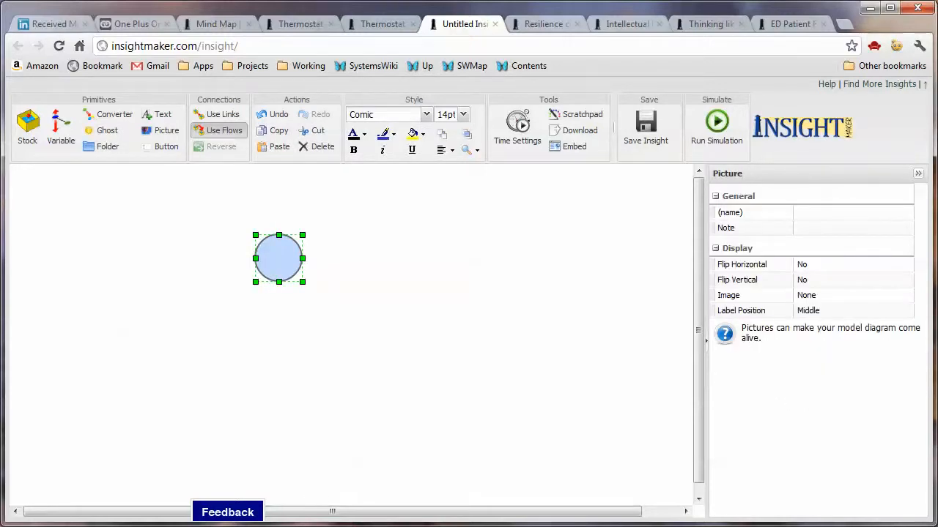
{"action": "left_click_drag", "start_coordinate": [302, 259], "coordinate": [332, 259]}
{"action": "double_click", "coordinate": [293, 259]}
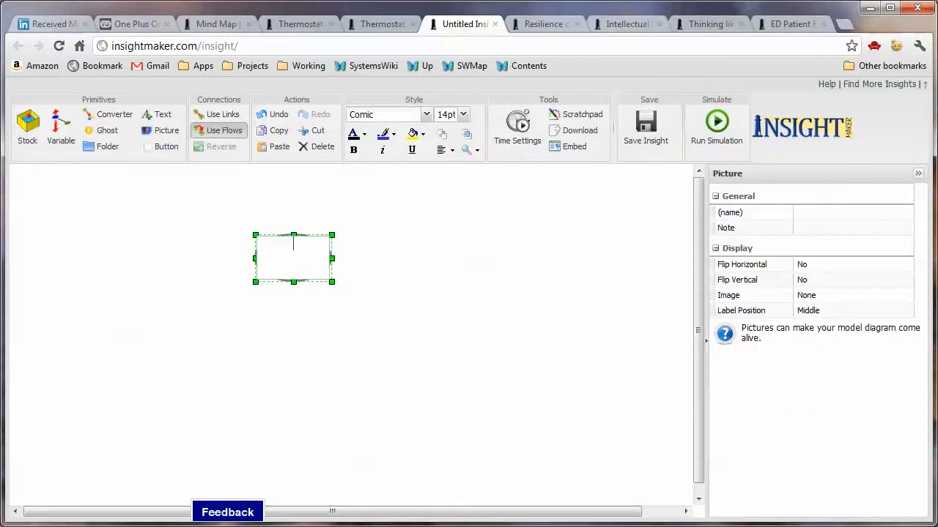
{"action": "type", "text": "item"}
{"action": "key", "text": "Return"}
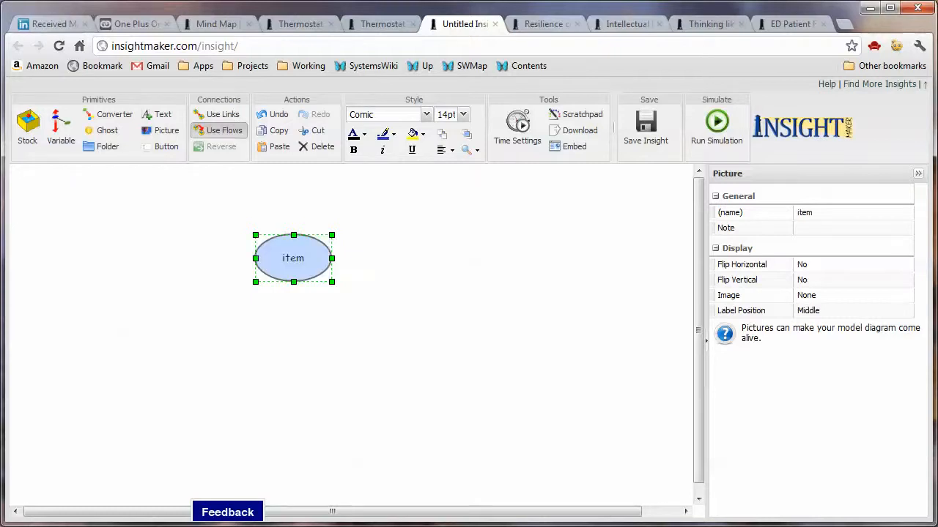
{"action": "left_click", "coordinate": [373, 323]}
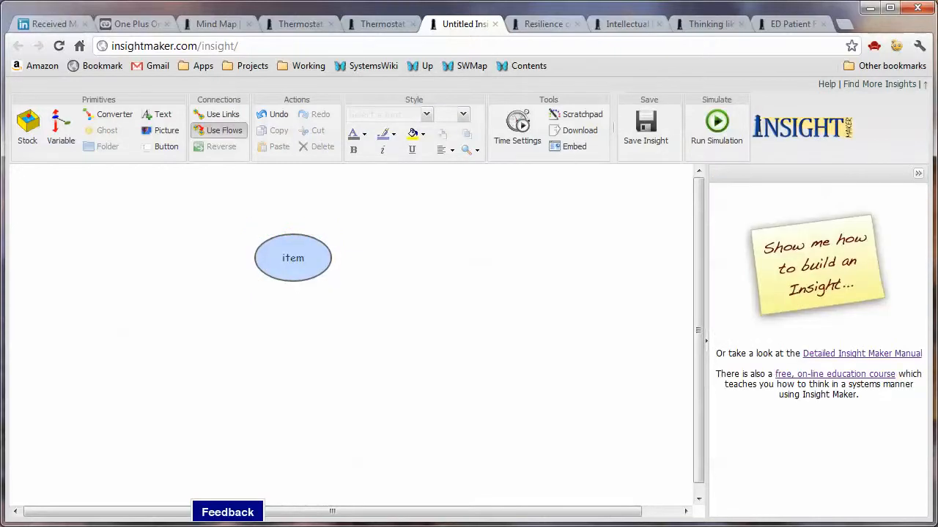
- Shrink the item ellipse slightly and make four copies of it spread around the canvas
{"action": "left_click", "coordinate": [293, 258]}
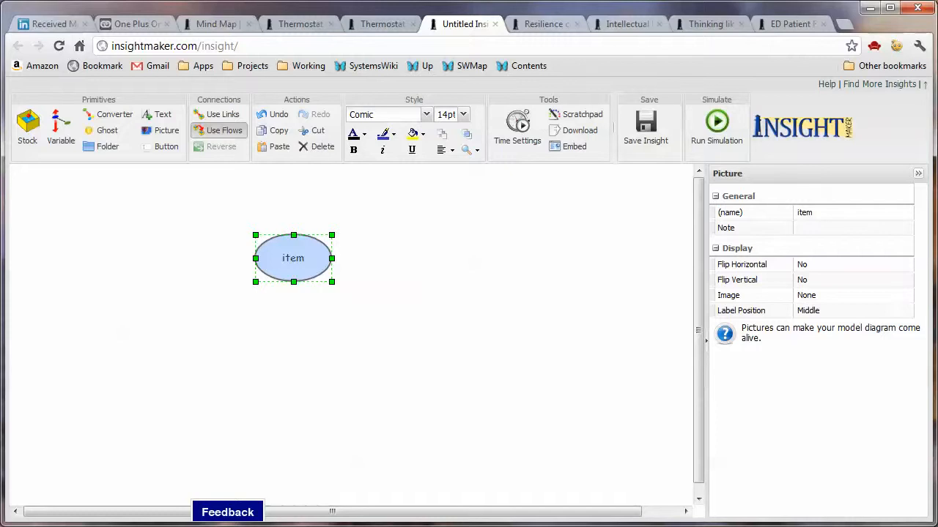
{"action": "left_click_drag", "start_coordinate": [332, 283], "coordinate": [317, 275]}
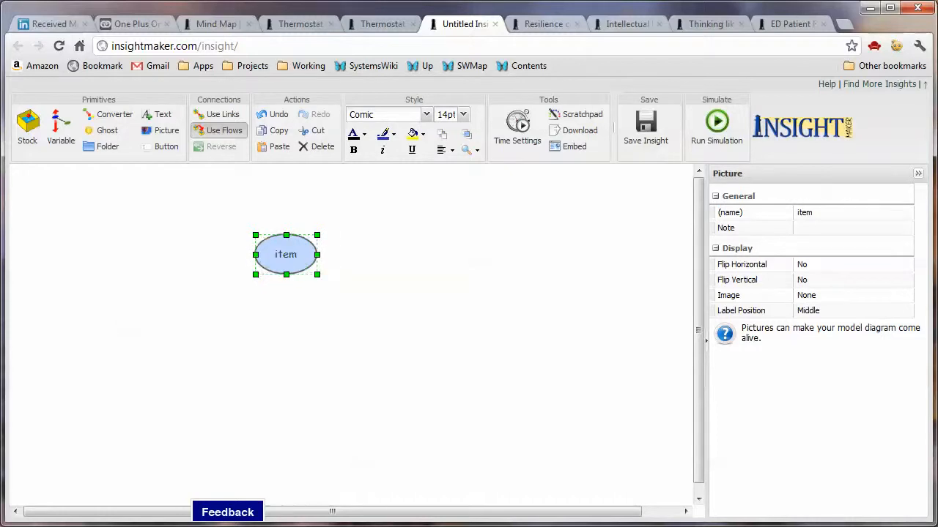
{"action": "left_click", "coordinate": [356, 309]}
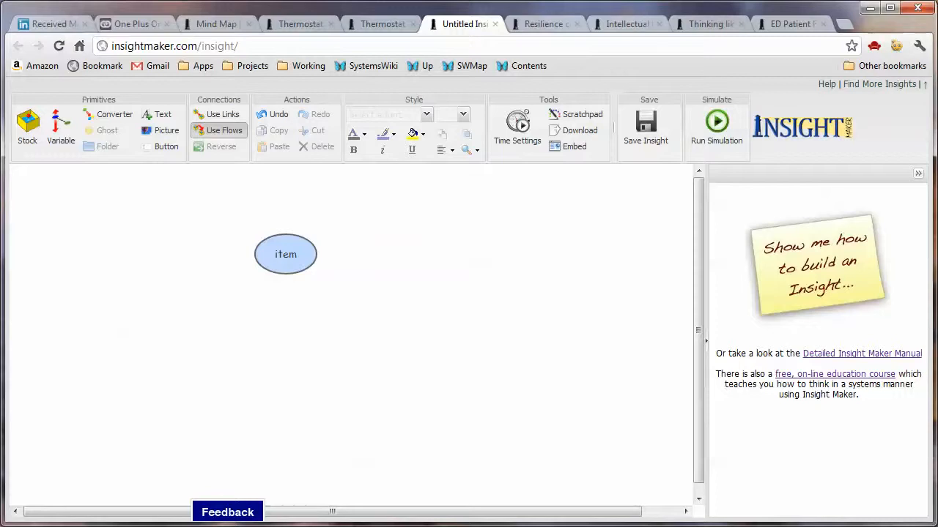
{"action": "left_click_drag", "start_coordinate": [286, 254], "coordinate": [407, 254]}
{"action": "left_click_drag", "start_coordinate": [471, 353], "coordinate": [523, 274]}
- Relabel the lower-left copy "something else", the upper-middle one "another thought" and the far-right one "more thoughts"
{"action": "double_click", "coordinate": [340, 338]}
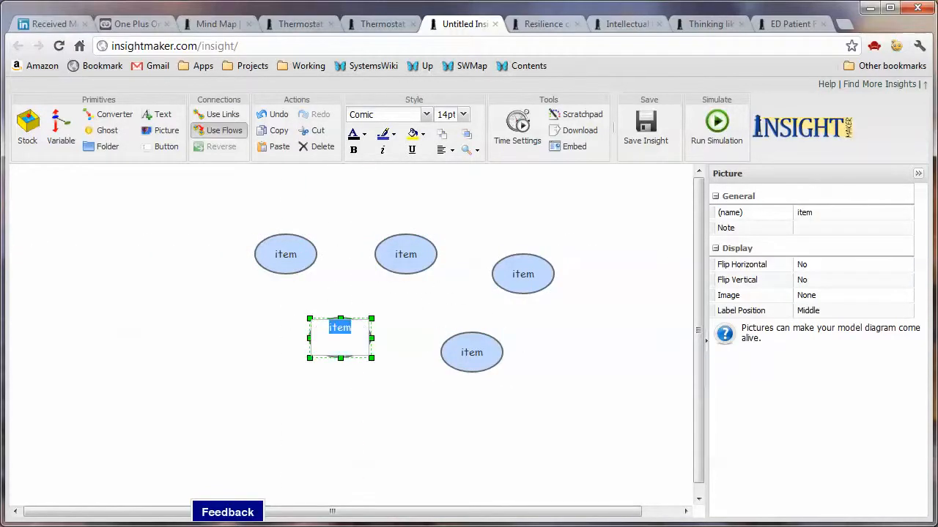
{"action": "type", "text": "something else"}
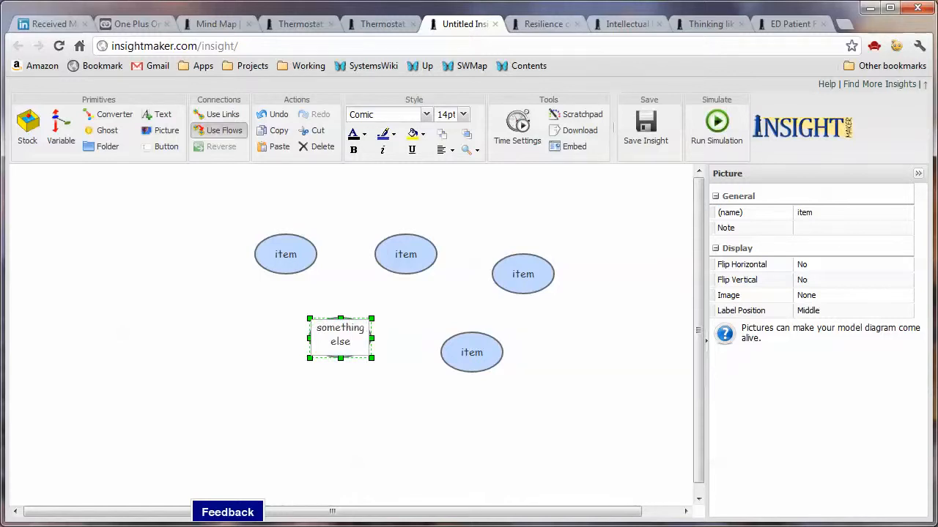
{"action": "double_click", "coordinate": [406, 254]}
{"action": "type", "text": "anothe"}
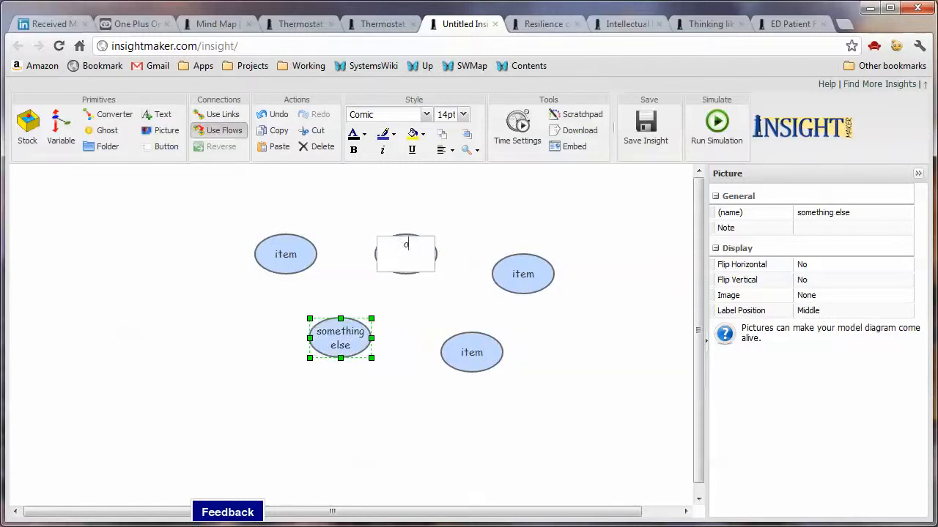
{"action": "type", "text": "r thought"}
{"action": "key", "text": "Tab"}
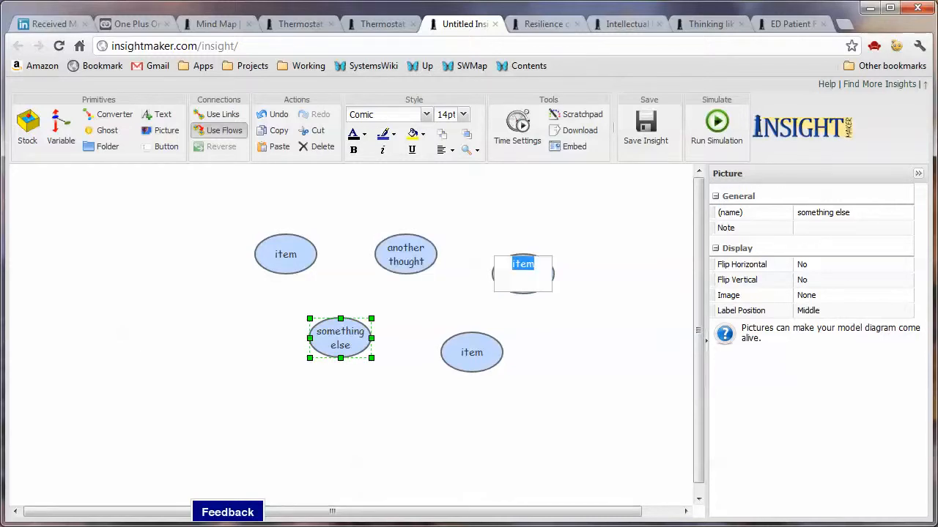
{"action": "type", "text": "more thoughts"}
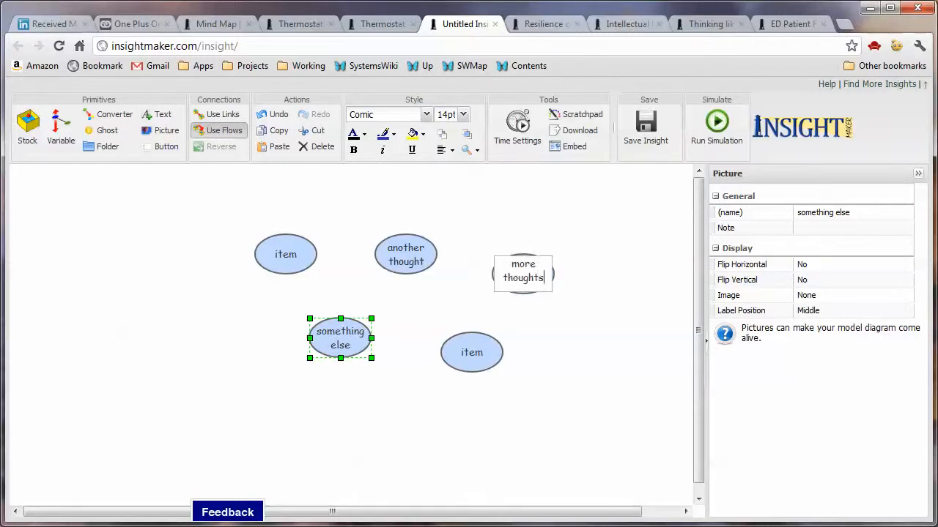
- Relabel the remaining lower-right copy "what was this about"
{"action": "left_click", "coordinate": [472, 352]}
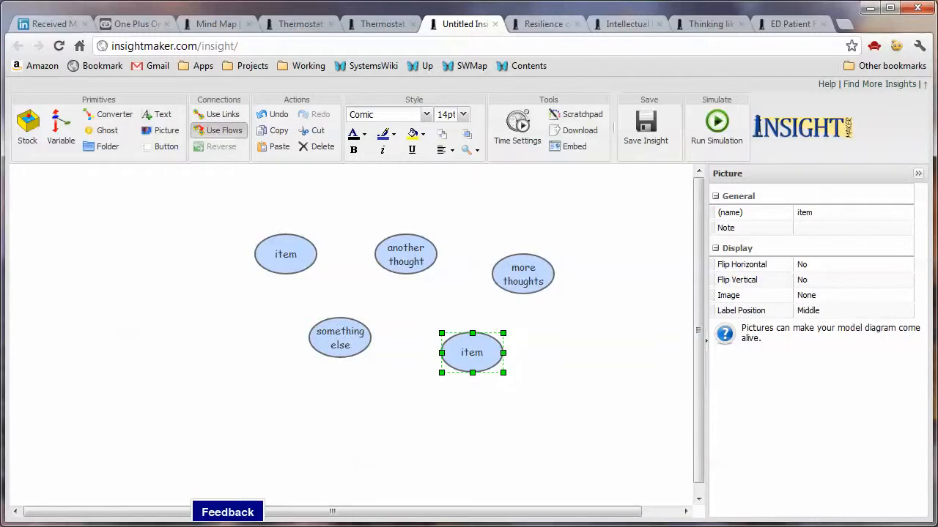
{"action": "double_click", "coordinate": [472, 353]}
{"action": "key", "text": "BackSpace"}
{"action": "key", "text": "BackSpace"}
{"action": "key", "text": "BackSpace"}
{"action": "key", "text": "BackSpace"}
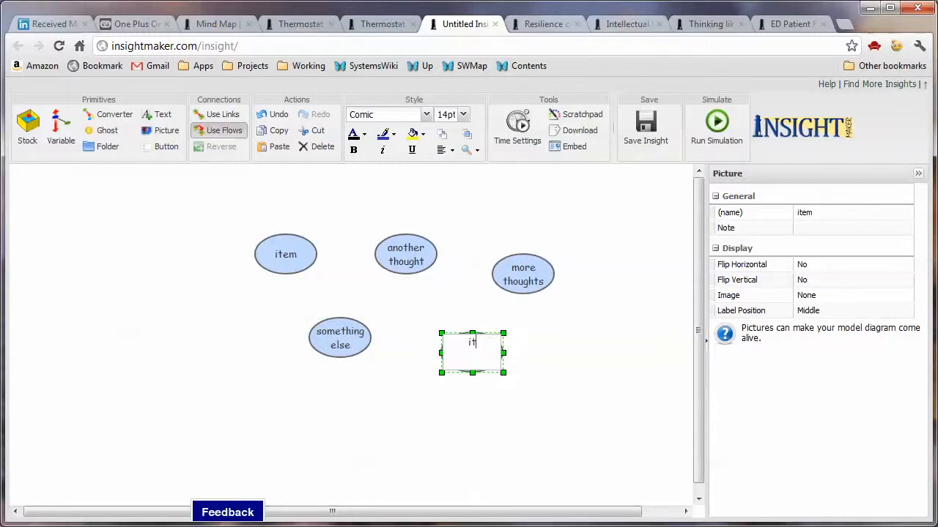
{"action": "type", "text": "what was ths"}
{"action": "key", "text": "BackSpace"}
{"action": "type", "text": "is about"}
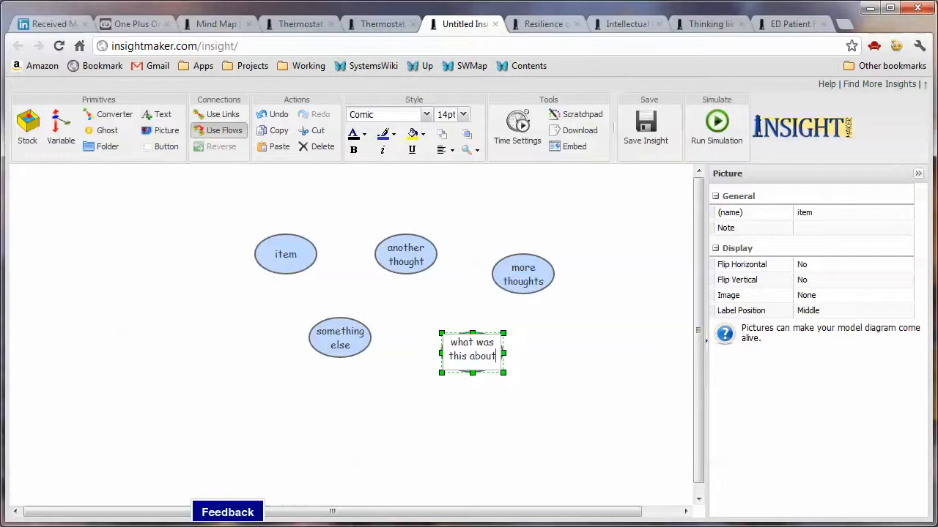
{"action": "left_click", "coordinate": [410, 424]}
- Rearrange the ellipses as a branching tree, with item at far left and more thoughts above what was this about at far right
{"action": "left_click_drag", "start_coordinate": [285, 256], "coordinate": [245, 289]}
{"action": "left_click_drag", "start_coordinate": [340, 338], "coordinate": [334, 359]}
{"action": "left_click_drag", "start_coordinate": [405, 254], "coordinate": [384, 235]}
{"action": "left_click_drag", "start_coordinate": [523, 274], "coordinate": [515, 207]}
{"action": "left_click_drag", "start_coordinate": [472, 352], "coordinate": [523, 312]}
{"action": "left_click", "coordinate": [438, 293]}
- Link item to another thought and something else, and another thought to more thoughts and what was this about
{"action": "left_click", "coordinate": [220, 115]}
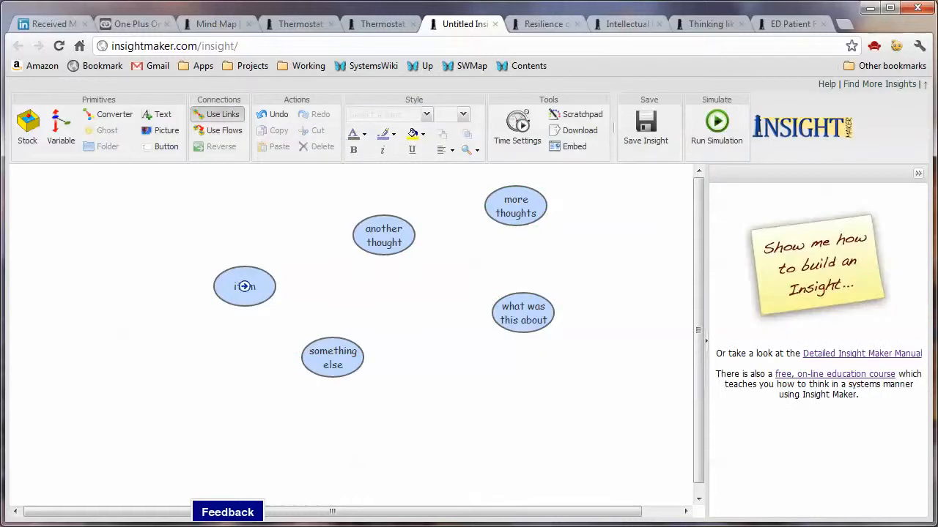
{"action": "left_click_drag", "start_coordinate": [244, 286], "coordinate": [513, 209]}
{"action": "left_click_drag", "start_coordinate": [383, 235], "coordinate": [517, 326]}
{"action": "left_click_drag", "start_coordinate": [244, 286], "coordinate": [352, 391]}
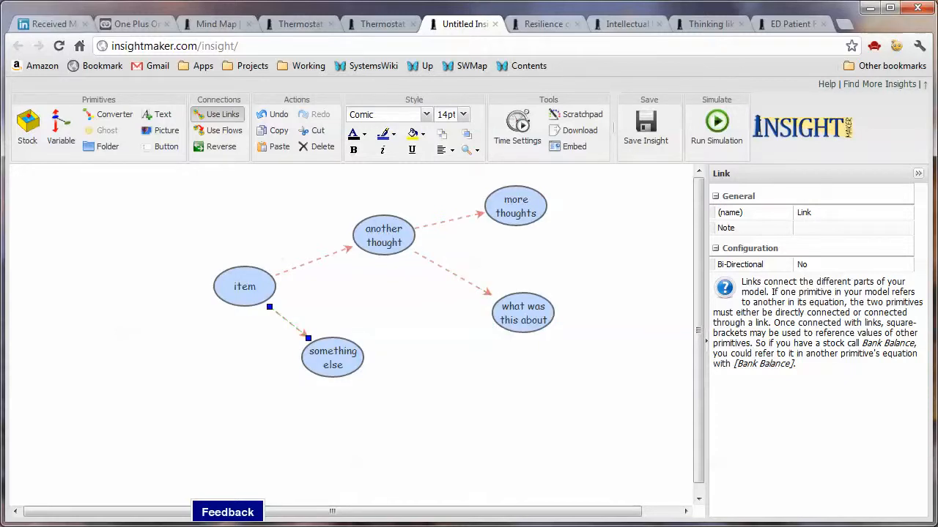
- Name the link from item to another thought "increaes"
{"action": "left_click", "coordinate": [315, 261]}
{"action": "left_click", "coordinate": [828, 212]}
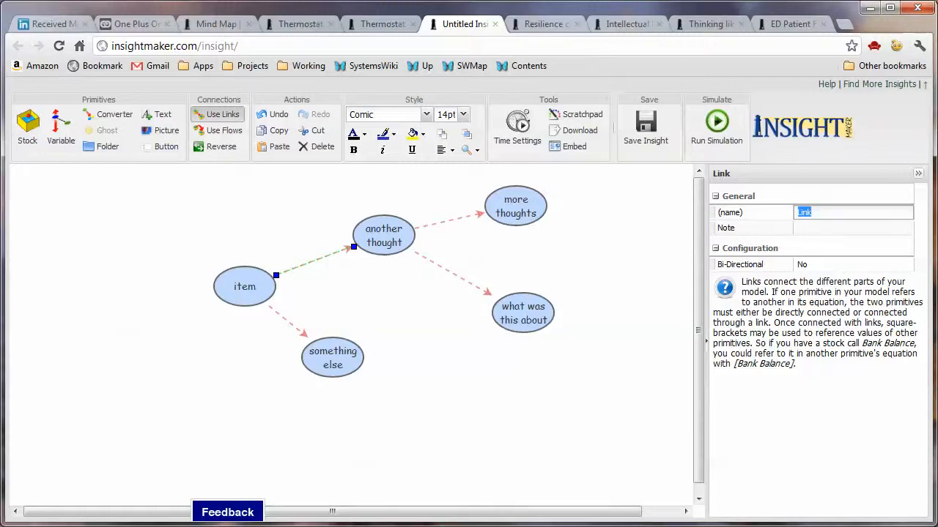
{"action": "type", "text": "increaes"}
{"action": "key", "text": "Return"}
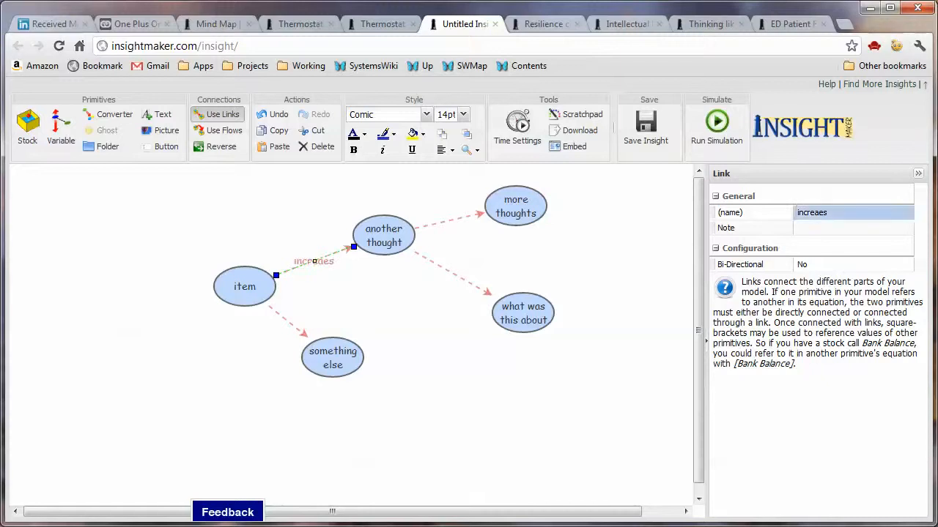
{"action": "key", "text": "Escape"}
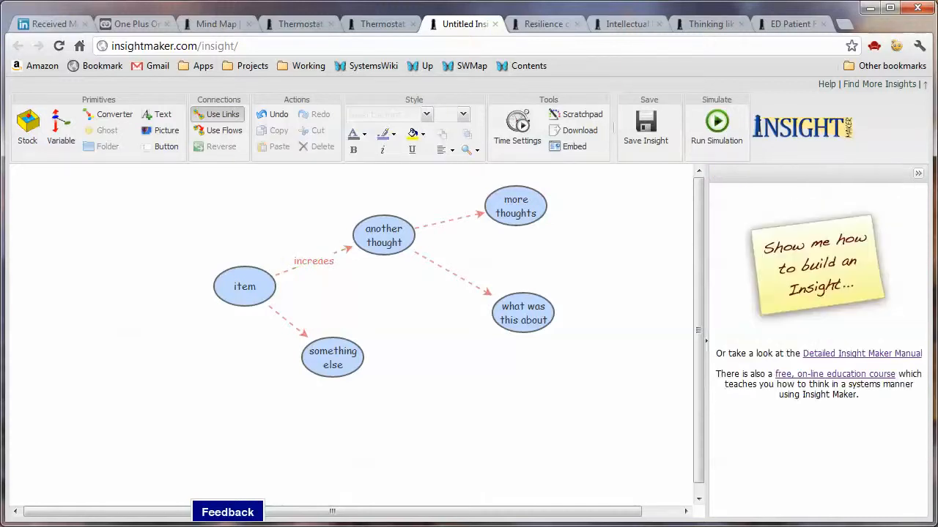
- Name the link from another thought to what was this about "improves"
{"action": "double_click", "coordinate": [453, 274]}
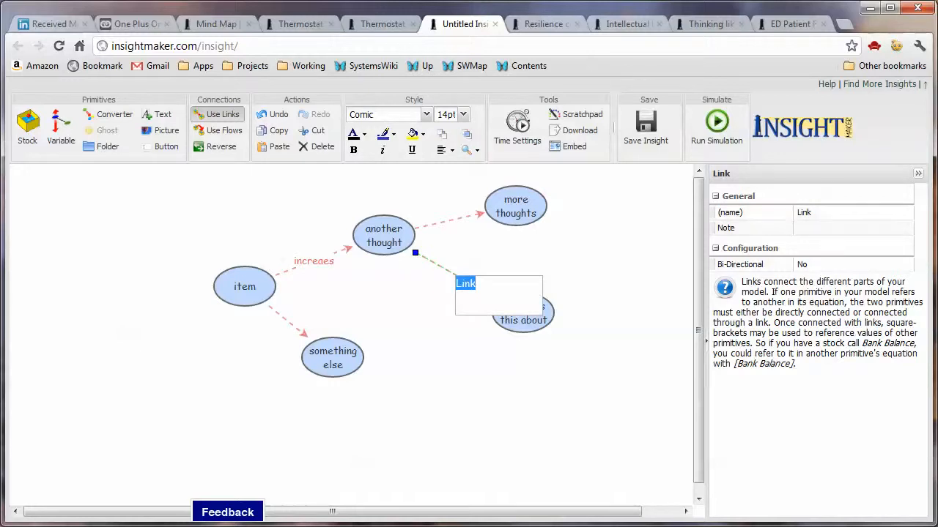
{"action": "left_click", "coordinate": [420, 306]}
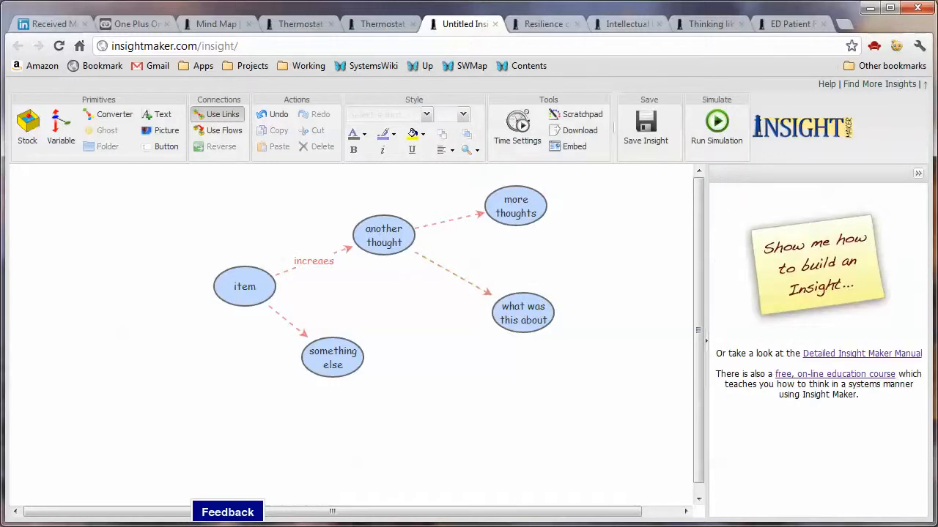
{"action": "double_click", "coordinate": [454, 274]}
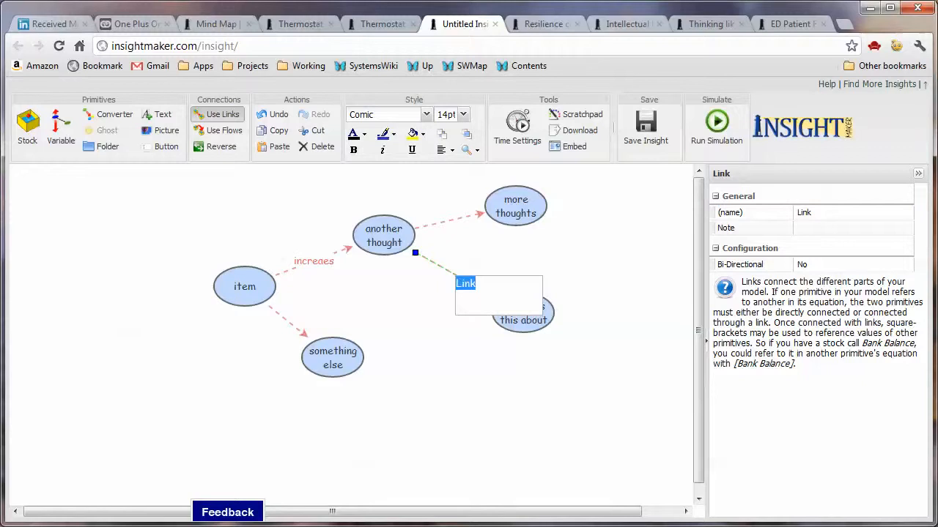
{"action": "type", "text": "improves"}
{"action": "key", "text": "Return"}
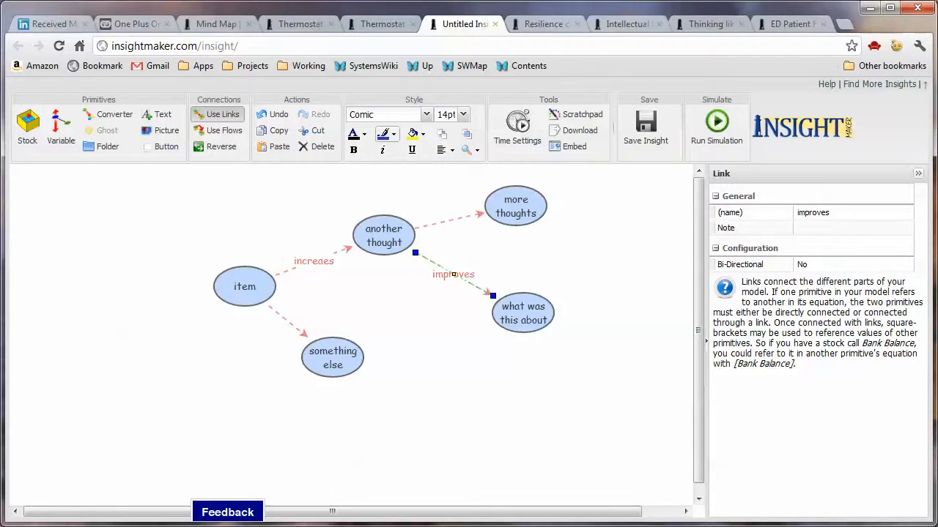
- Colour the "improves" link's line black and its label text red
{"action": "left_click", "coordinate": [386, 134]}
{"action": "left_click", "coordinate": [384, 151]}
{"action": "left_click", "coordinate": [359, 134]}
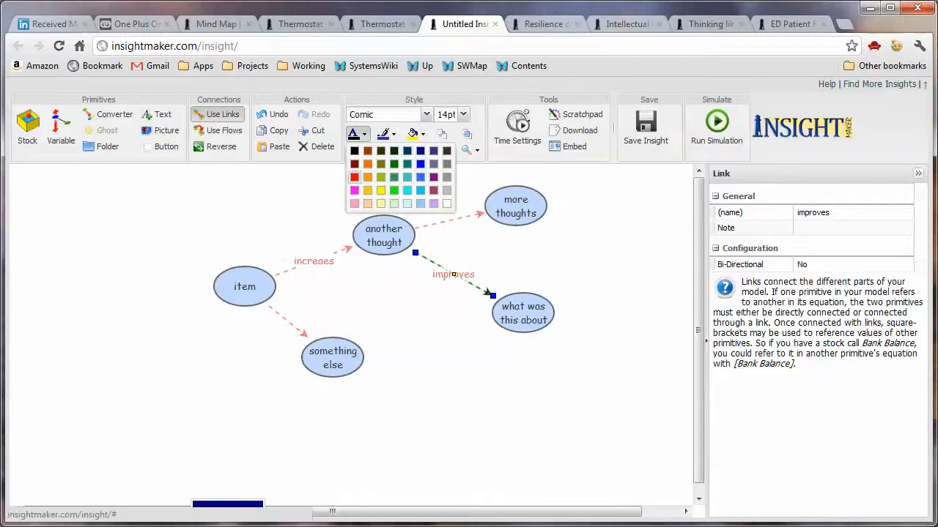
{"action": "left_click", "coordinate": [354, 176]}
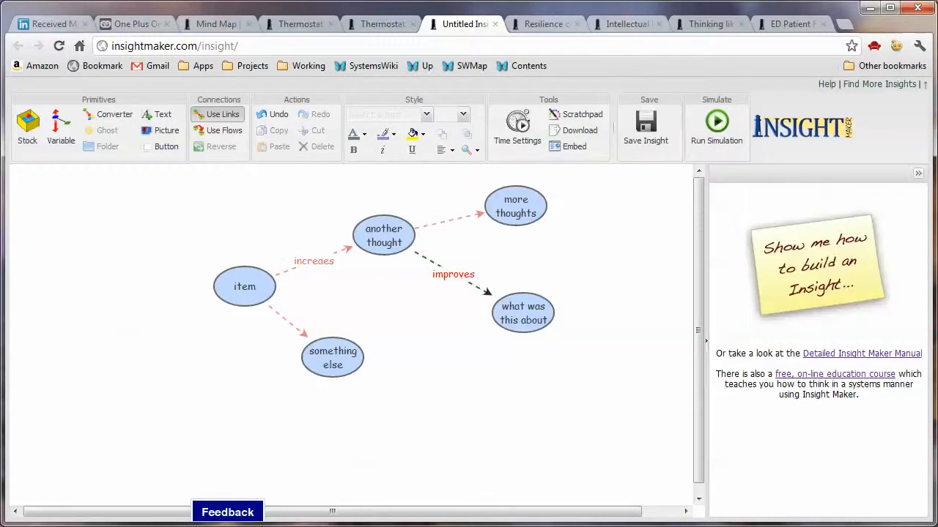
- Move something else further down below item, and align what was this about directly beneath more thoughts
{"action": "left_click_drag", "start_coordinate": [334, 366], "coordinate": [324, 398]}
{"action": "left_click", "coordinate": [402, 410]}
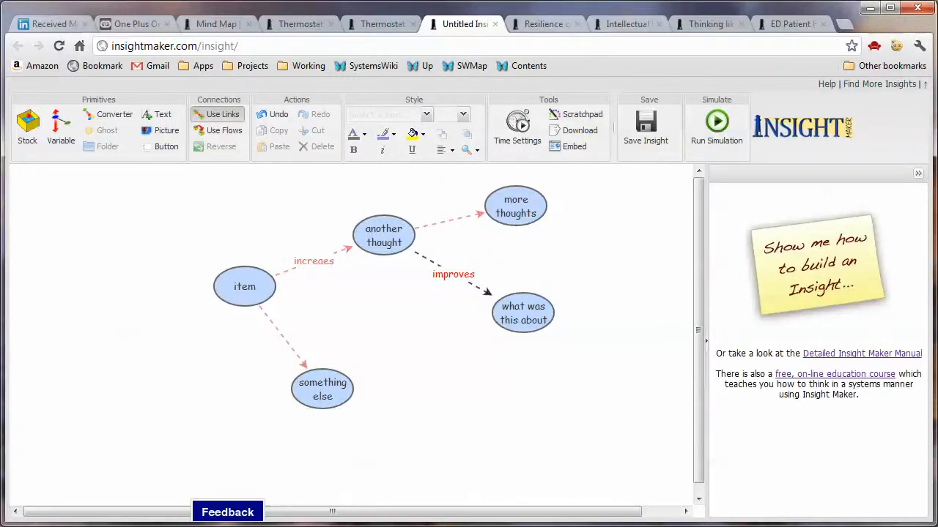
{"action": "left_click_drag", "start_coordinate": [523, 313], "coordinate": [516, 313]}
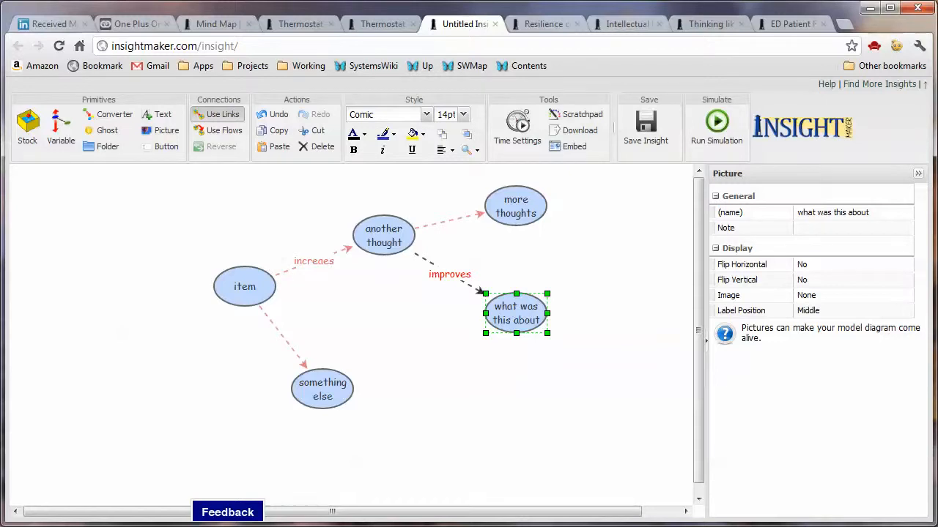
- Group another thought, more thoughts and what was this about in a folder named "More deatil", and collapse and re-expand it
{"action": "left_click_drag", "start_coordinate": [334, 170], "coordinate": [616, 370]}
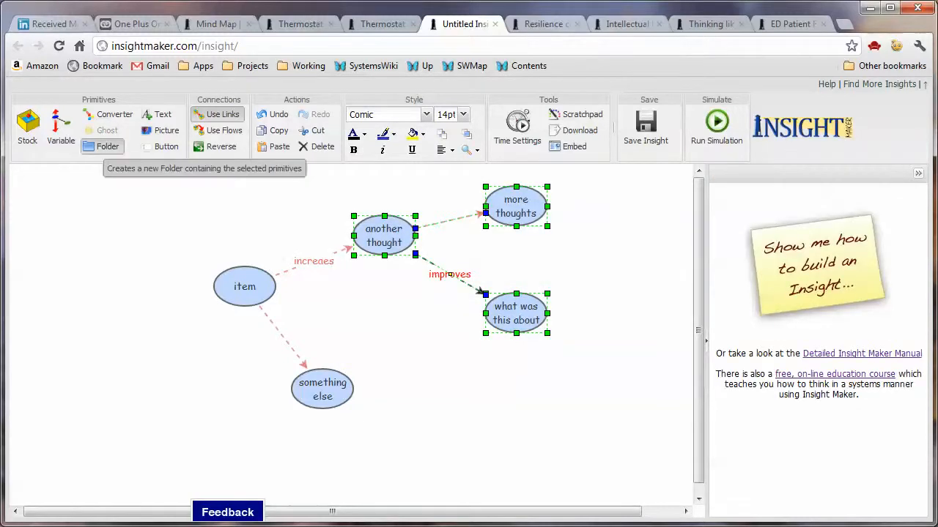
{"action": "left_click", "coordinate": [102, 146]}
{"action": "double_click", "coordinate": [450, 181]}
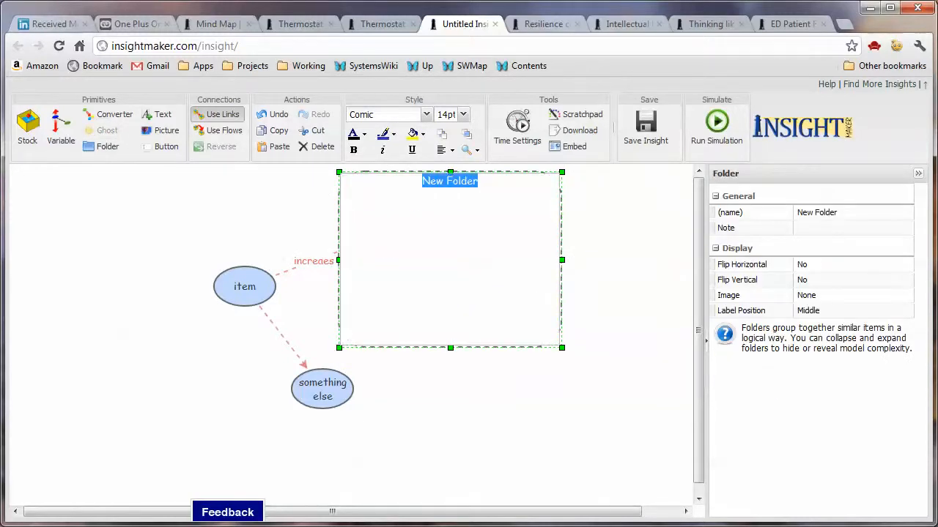
{"action": "type", "text": "More deatil"}
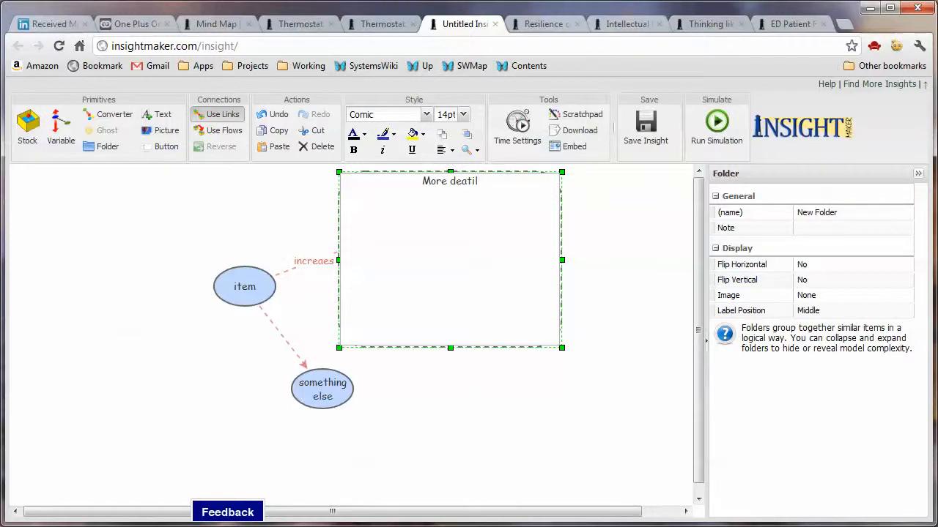
{"action": "left_click", "coordinate": [456, 407]}
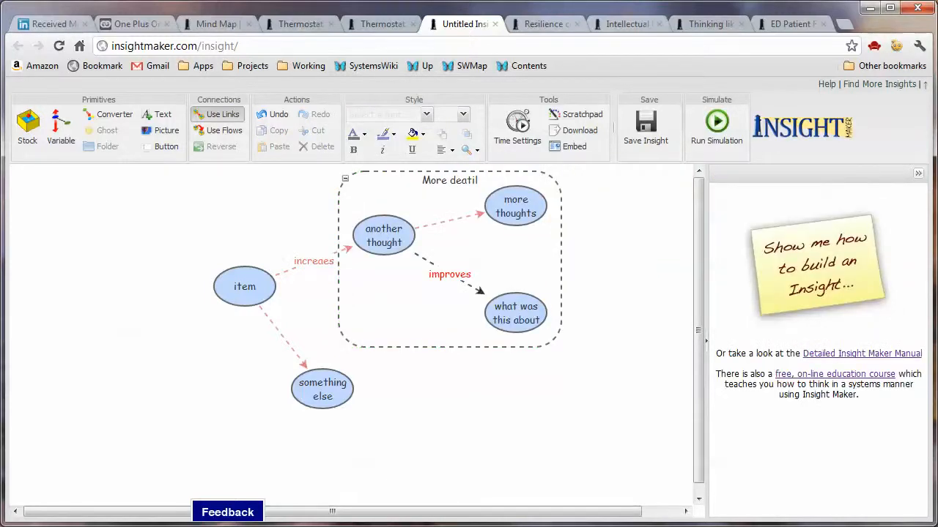
{"action": "left_click", "coordinate": [345, 178]}
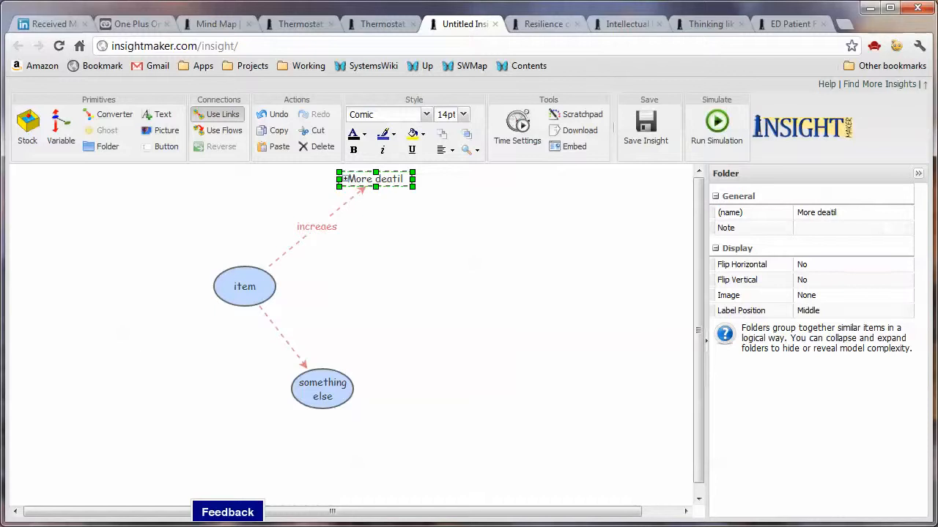
{"action": "left_click", "coordinate": [344, 178]}
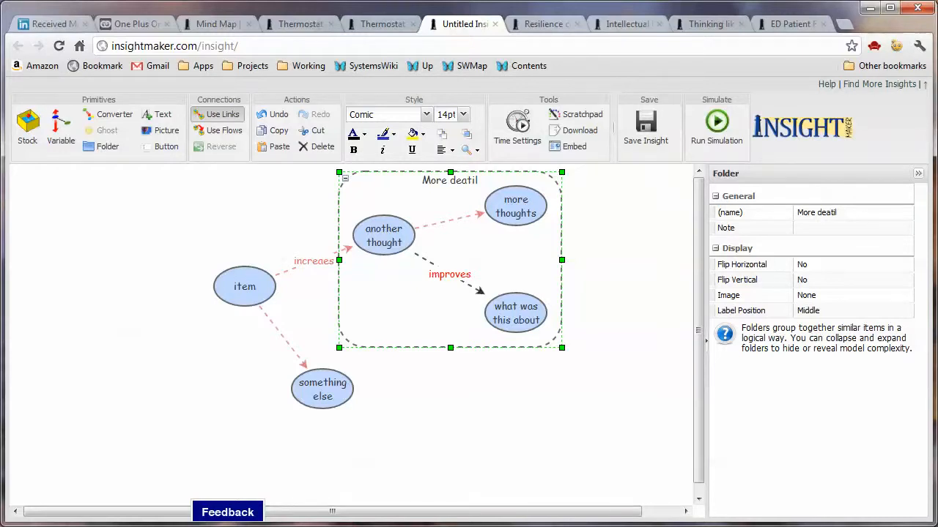
- Move something else to the upper left of item, and place three copies of it below item, each linked from item
{"action": "left_click_drag", "start_coordinate": [322, 389], "coordinate": [106, 205]}
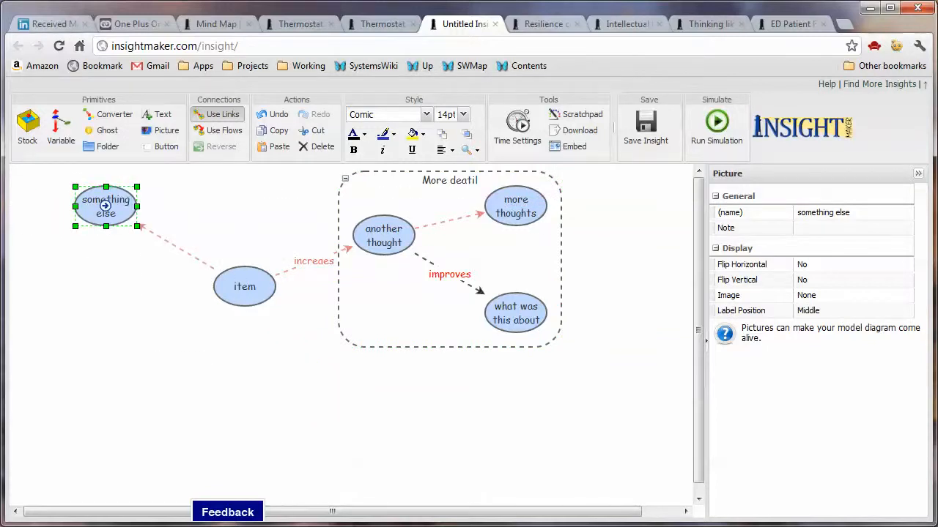
{"action": "left_click_drag", "start_coordinate": [106, 206], "coordinate": [98, 397]}
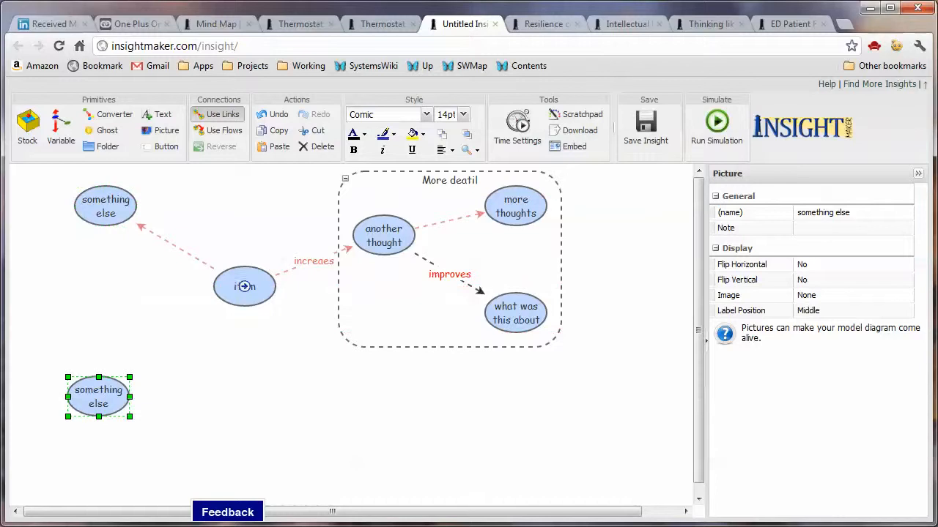
{"action": "mouse_move", "coordinate": [244, 286]}
{"action": "left_mouse_down"}
{"action": "mouse_move", "coordinate": [204, 337]}
{"action": "mouse_move", "coordinate": [110, 387]}
{"action": "mouse_move", "coordinate": [222, 426]}
{"action": "left_mouse_up"}
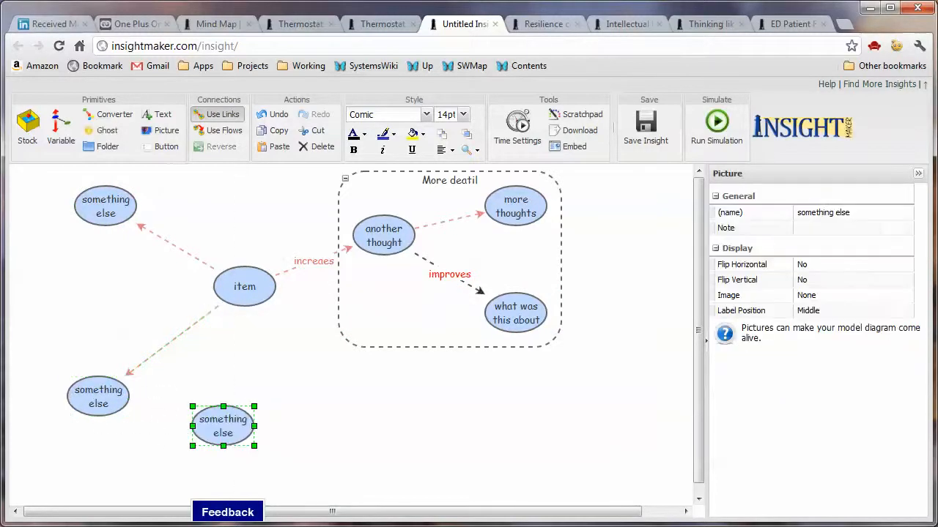
{"action": "mouse_move", "coordinate": [244, 282]}
{"action": "left_mouse_down"}
{"action": "mouse_move", "coordinate": [227, 435]}
{"action": "mouse_move", "coordinate": [223, 427]}
{"action": "mouse_move", "coordinate": [322, 406]}
{"action": "left_mouse_up"}
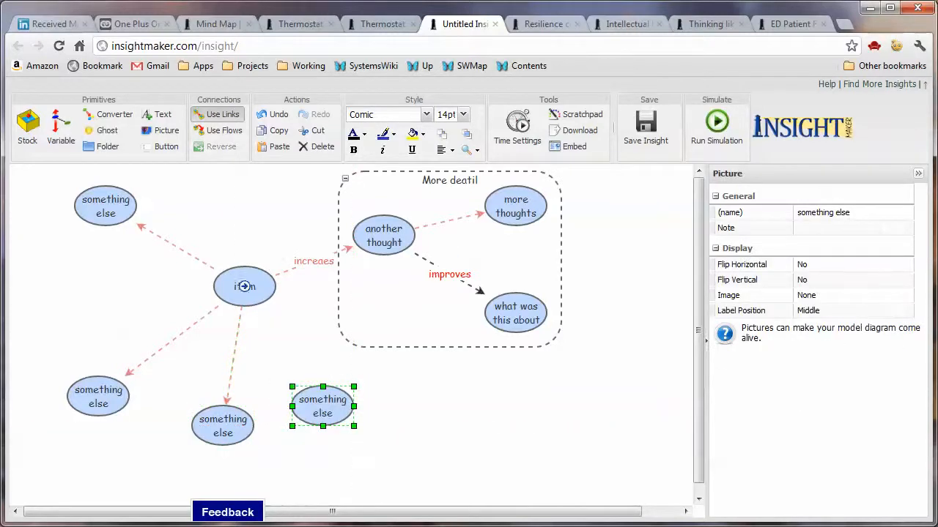
{"action": "left_click_drag", "start_coordinate": [245, 286], "coordinate": [372, 411]}
{"action": "left_click", "coordinate": [410, 433]}
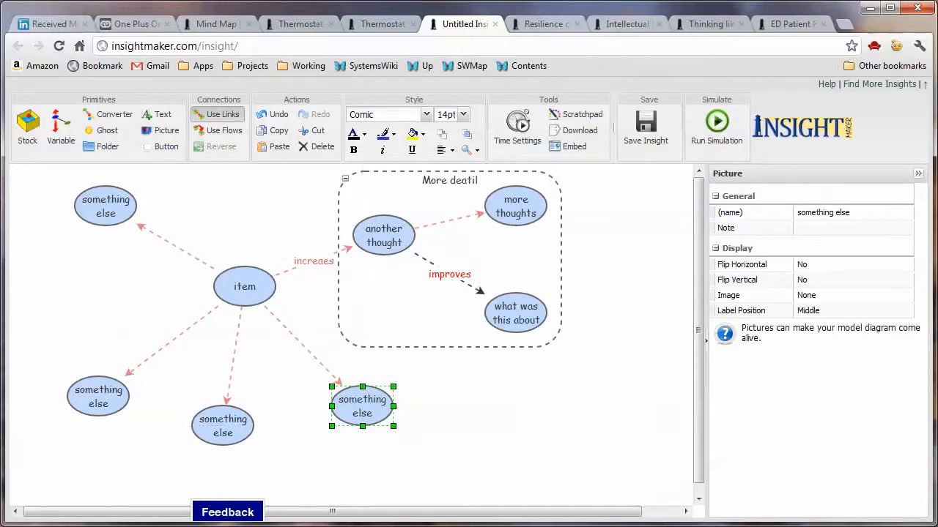
- Raise the lower-left something else slightly, and add cross-links among the something else ellipses and those in the More deatil folder
{"action": "left_click", "coordinate": [98, 395]}
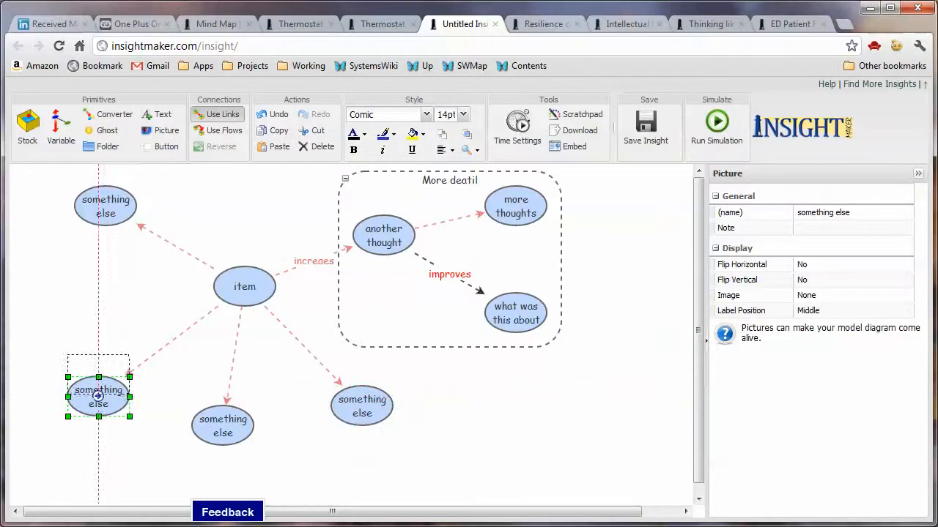
{"action": "left_click_drag", "start_coordinate": [98, 396], "coordinate": [515, 330]}
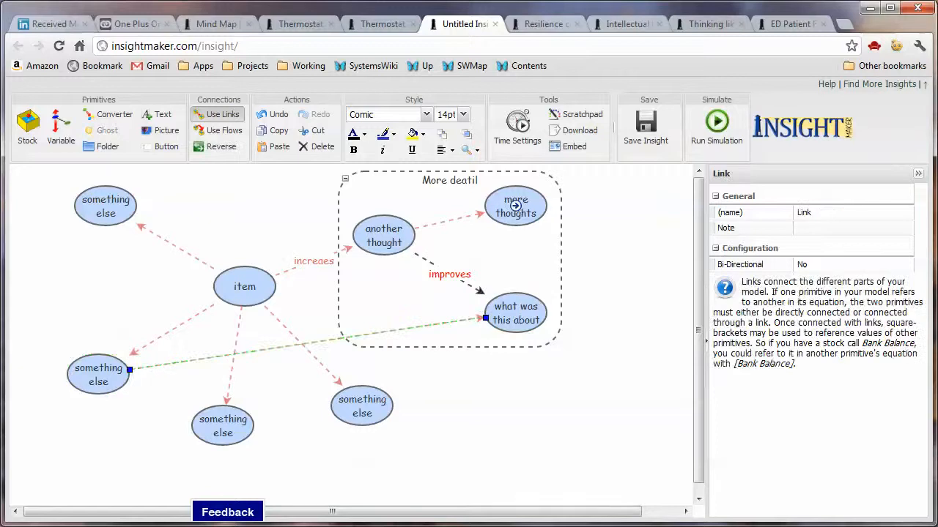
{"action": "left_click_drag", "start_coordinate": [515, 206], "coordinate": [227, 418]}
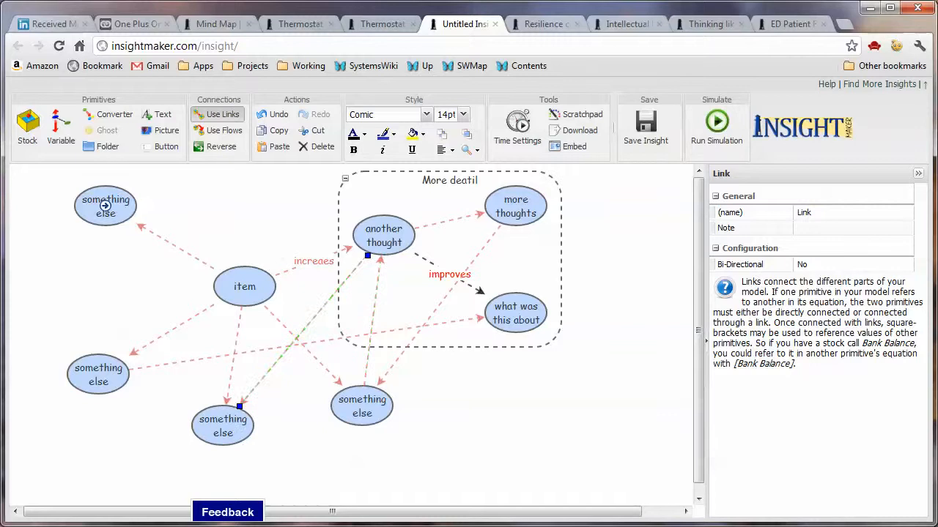
{"action": "left_click_drag", "start_coordinate": [104, 206], "coordinate": [219, 440]}
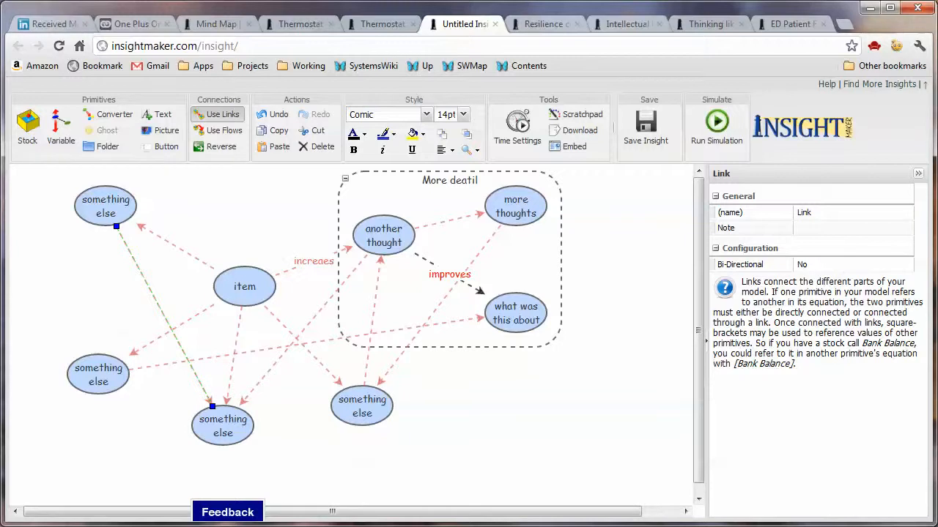
- Examine the Resilience and intellectual disability concept maps, and return to the untitled map
{"action": "left_click", "coordinate": [546, 25]}
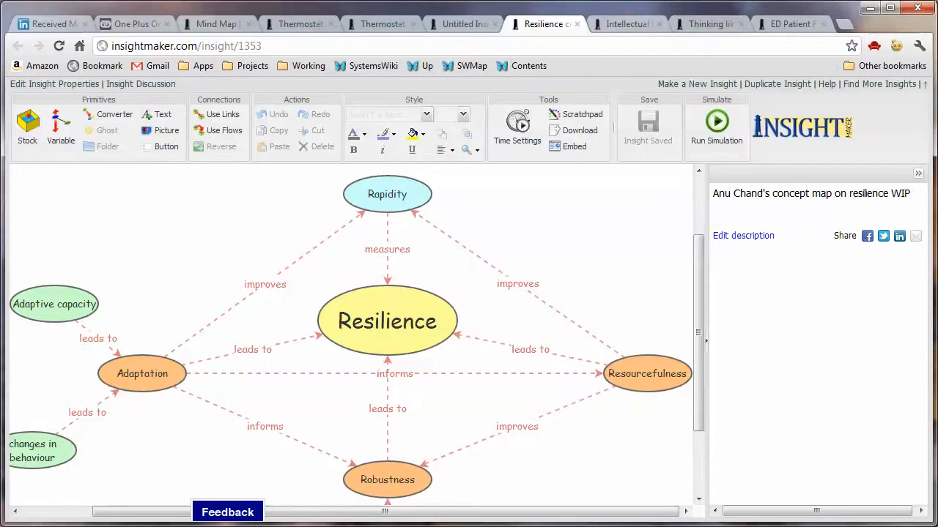
{"action": "left_click", "coordinate": [630, 23]}
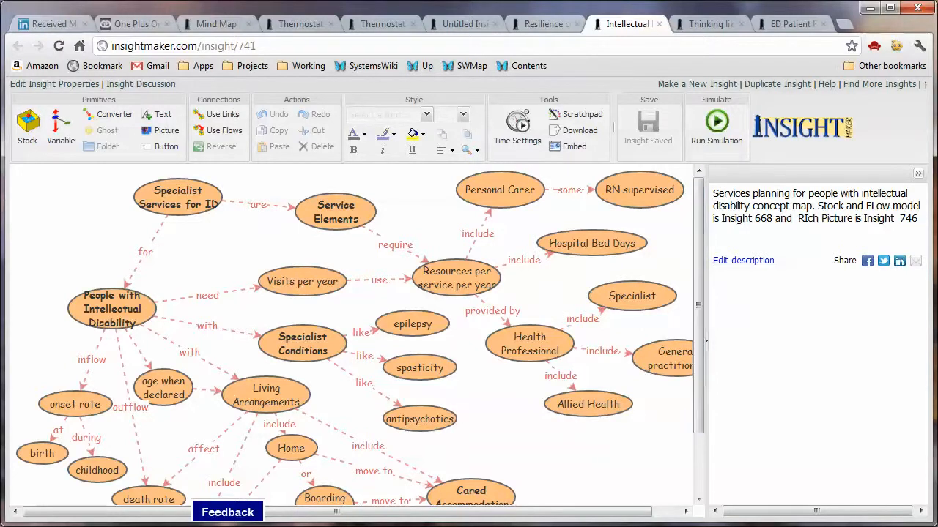
{"action": "scroll", "coordinate": [698, 330], "scroll_direction": "down", "scroll_amount": 1}
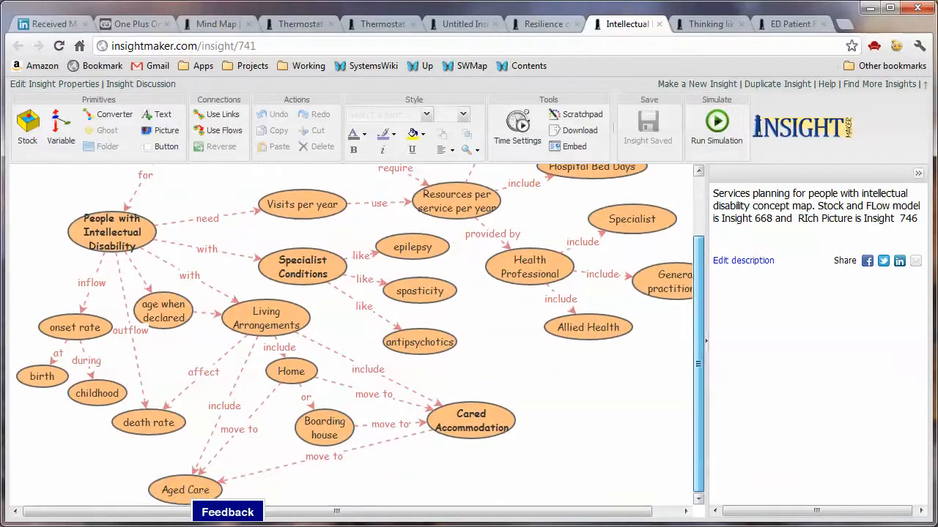
{"action": "scroll", "coordinate": [698, 330], "scroll_direction": "up", "scroll_amount": 1}
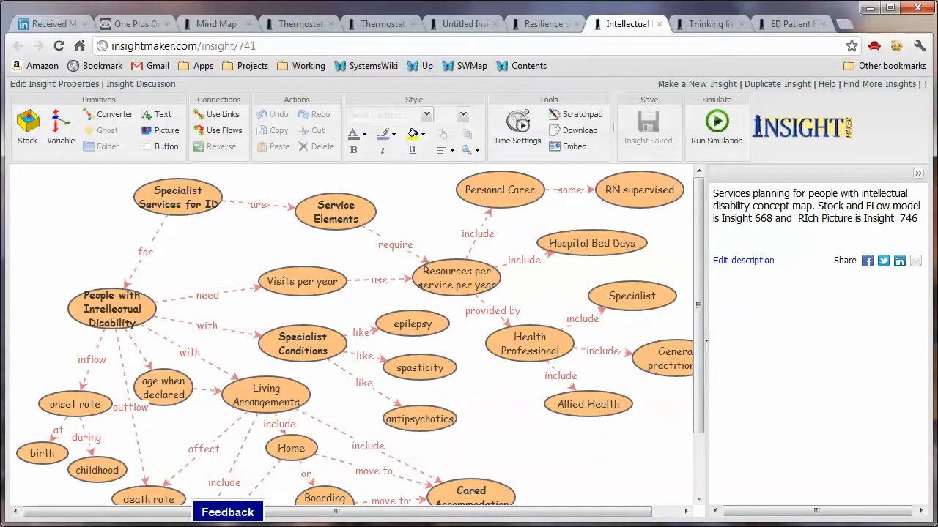
{"action": "left_click", "coordinate": [465, 23]}
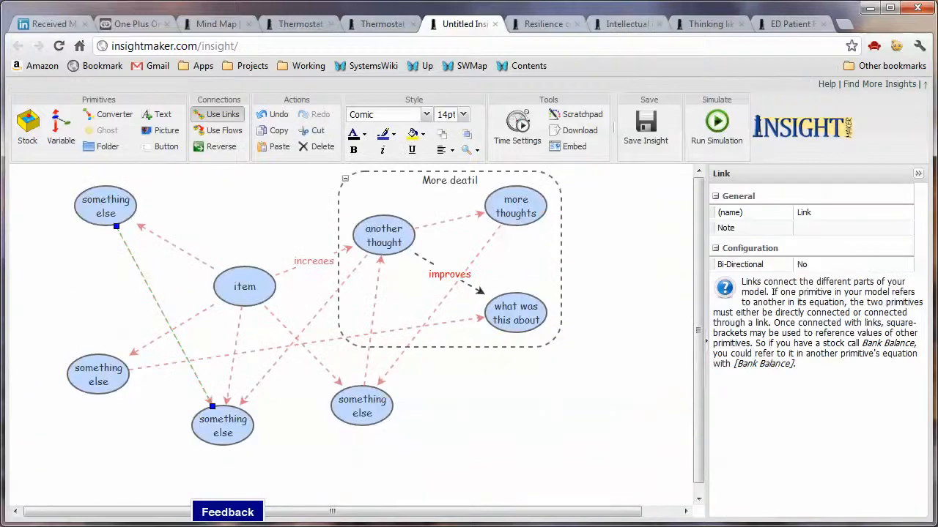
- Give the what was this about ellipse the note "this iis a description of what I had in mind when I created this node on the diagram."
{"action": "left_click", "coordinate": [516, 312]}
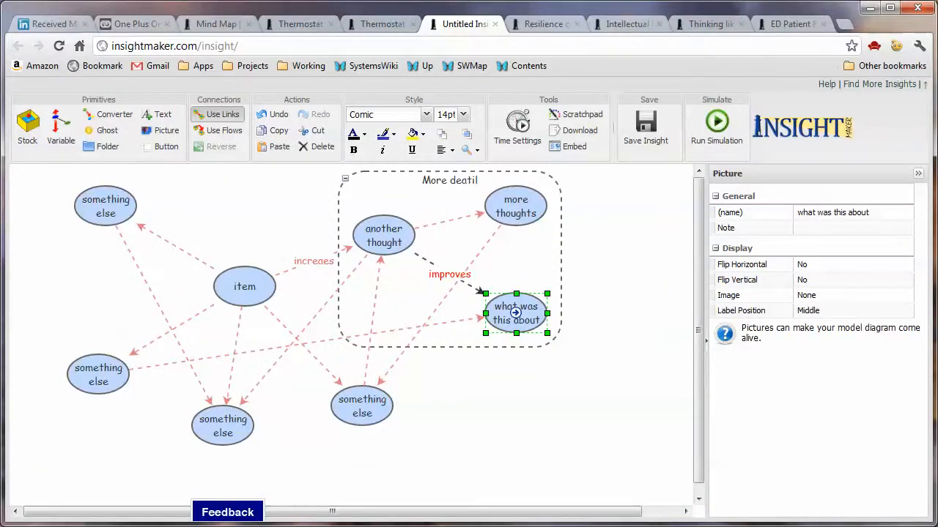
{"action": "left_click", "coordinate": [835, 228]}
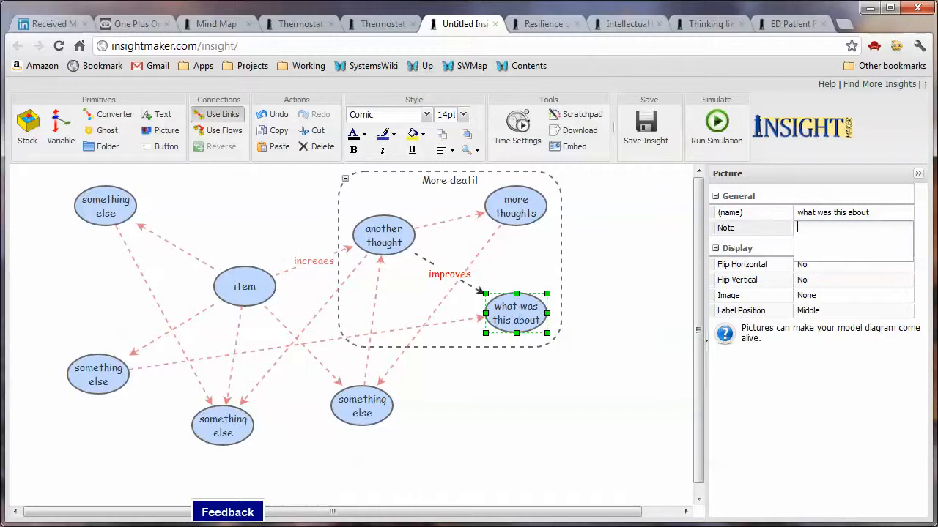
{"action": "type", "text": "this iis"}
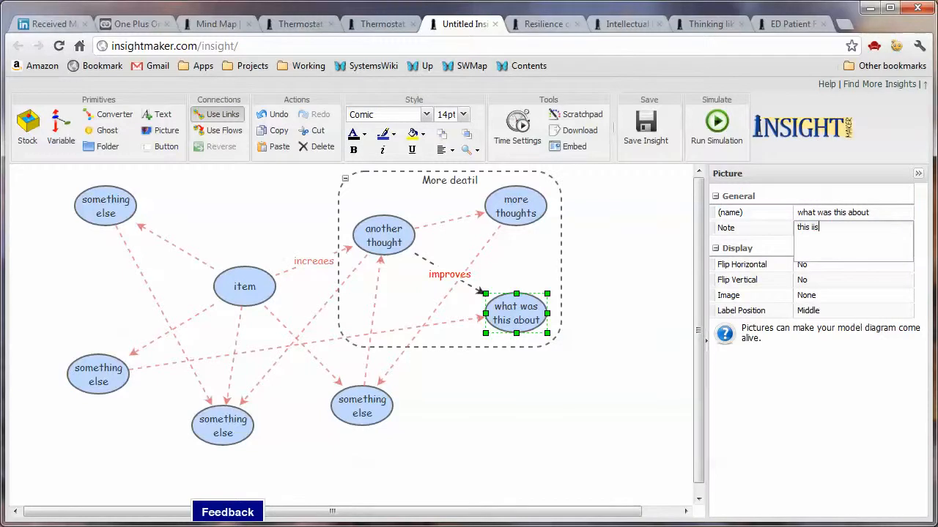
{"action": "type", "text": " a description of what I had in mind when I "}
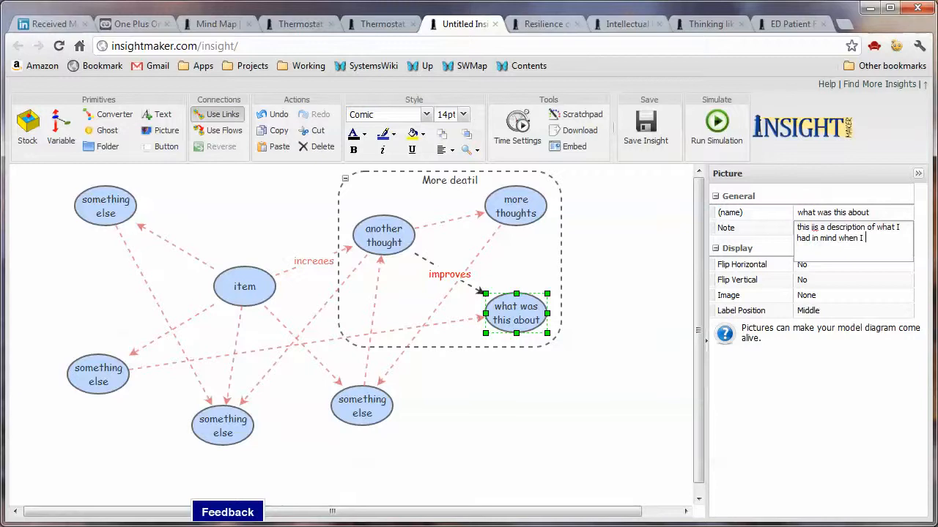
{"action": "type", "text": "created this"}
{"action": "type", "text": " on"}
{"action": "key", "text": "BackSpace"}
{"action": "key", "text": "BackSpace"}
{"action": "type", "text": "node "}
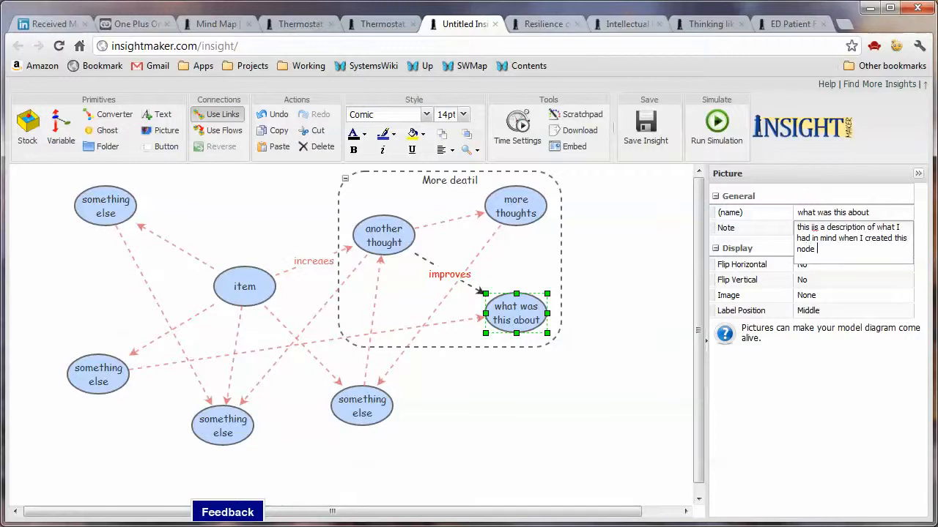
{"action": "type", "text": "on the diagram."}
{"action": "left_click", "coordinate": [622, 285]}
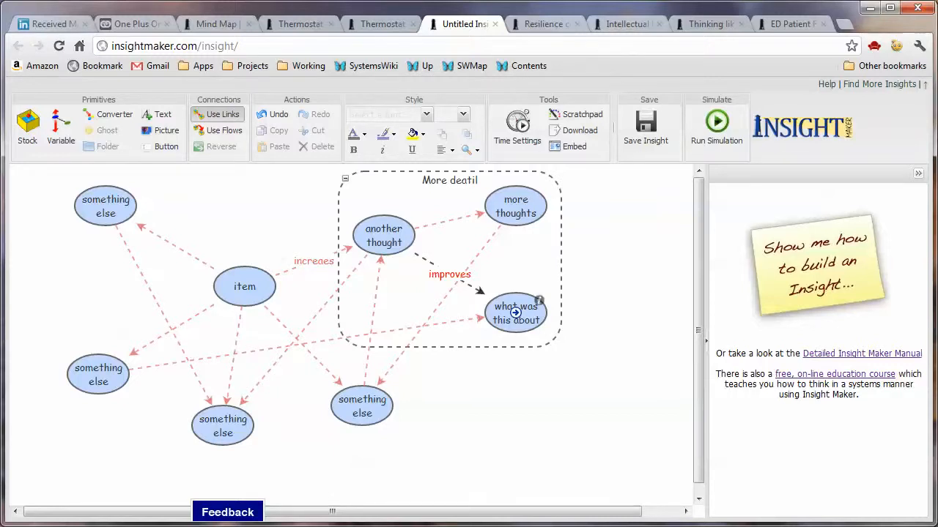
{"action": "mouse_move", "coordinate": [515, 313]}
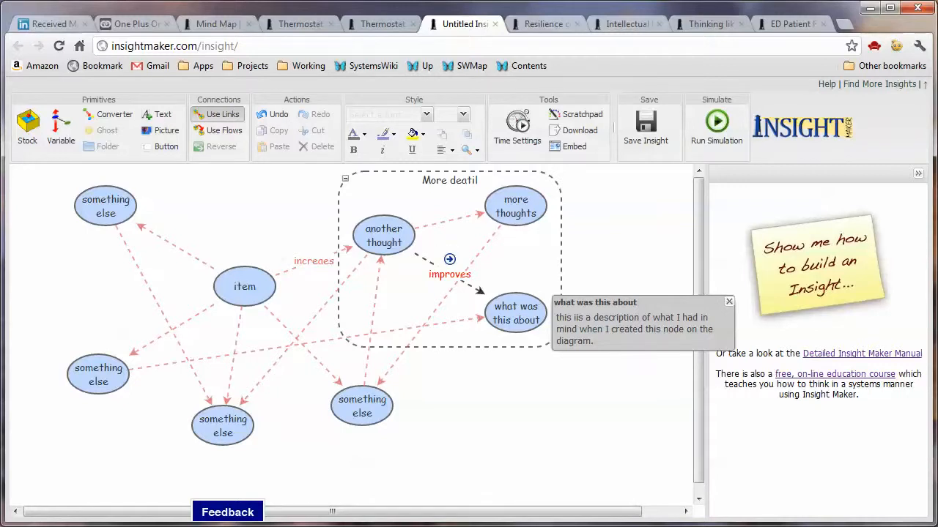
- Close the note on what was this about, and look over the intellectual disability and linked clinical judgment concept maps
{"action": "left_click", "coordinate": [729, 302]}
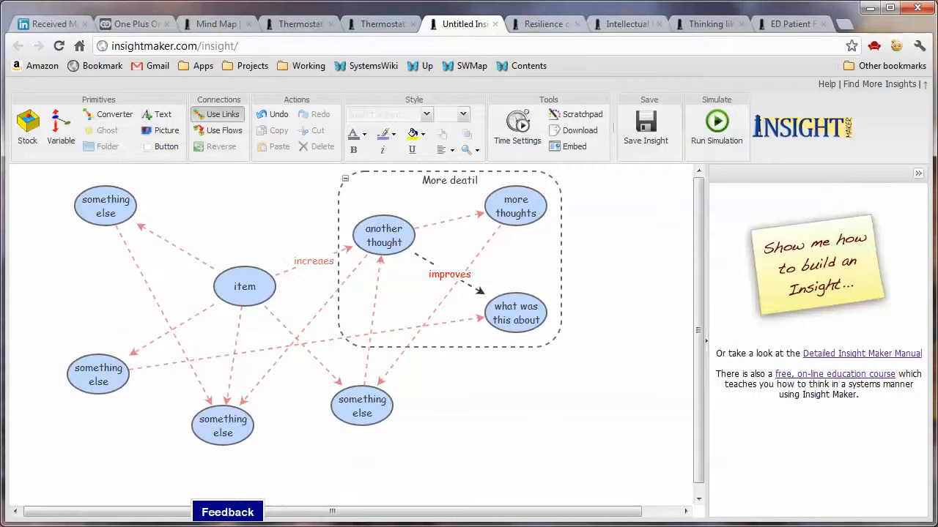
{"action": "mouse_move", "coordinate": [538, 301]}
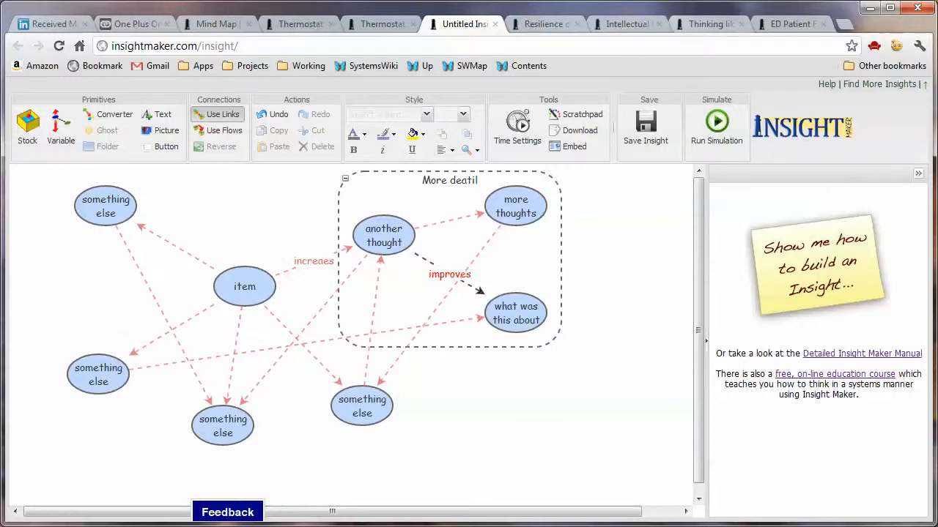
{"action": "left_click", "coordinate": [652, 24]}
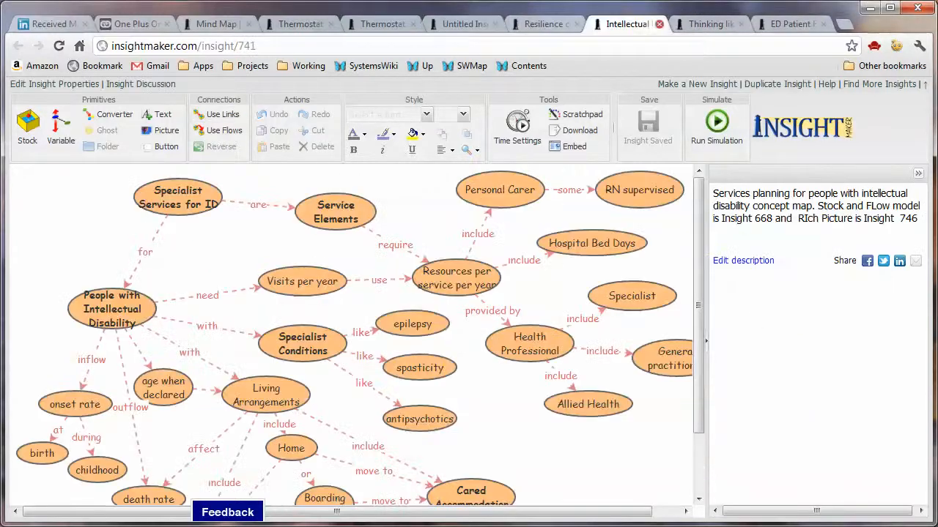
{"action": "key", "text": "ctrl+Tab"}
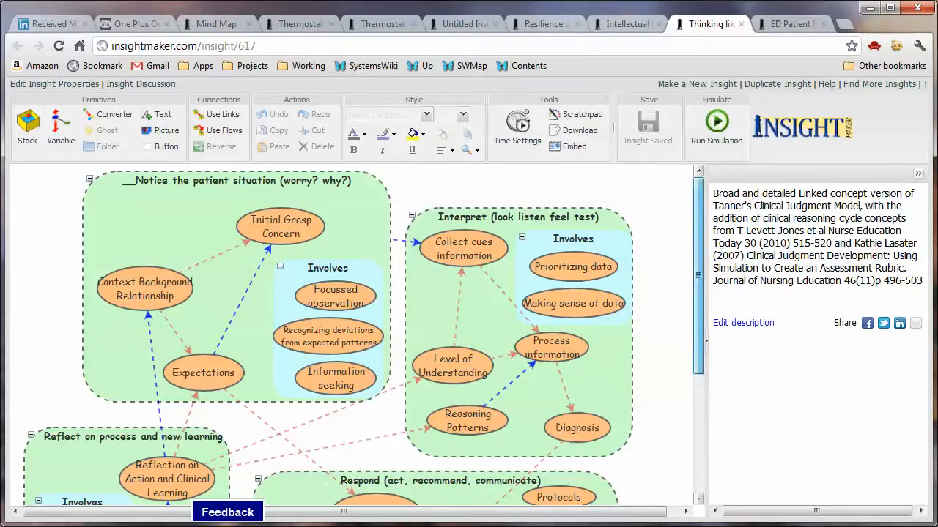
{"action": "scroll", "coordinate": [359, 337], "scroll_direction": "down", "scroll_amount": 3}
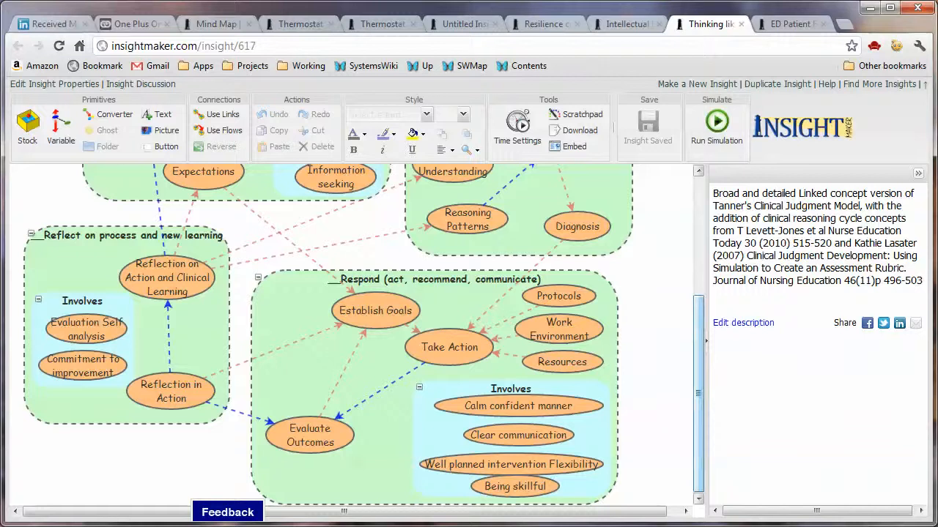
{"action": "left_click_drag", "start_coordinate": [698, 393], "coordinate": [698, 275]}
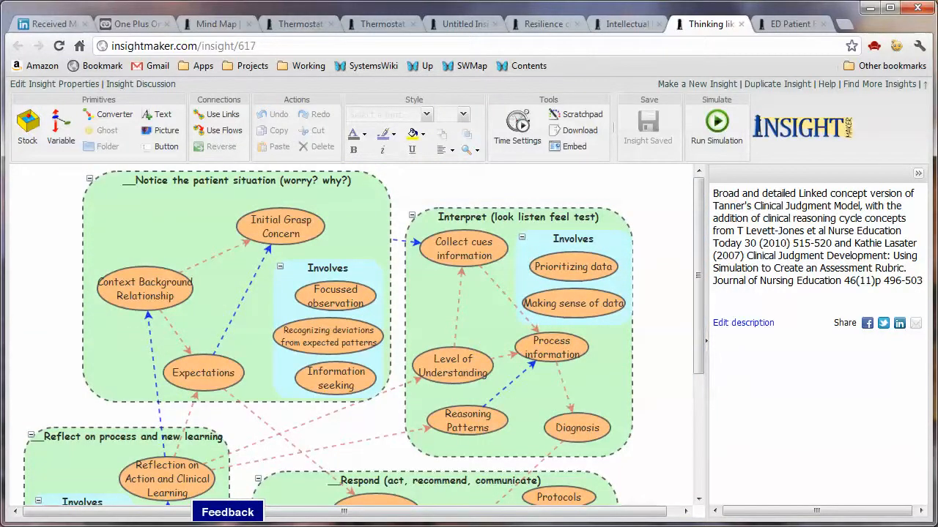
- Examine the whole concept map of patient flow through ED, from Time of day down to Time to Assess and Treat
{"action": "left_click", "coordinate": [797, 25]}
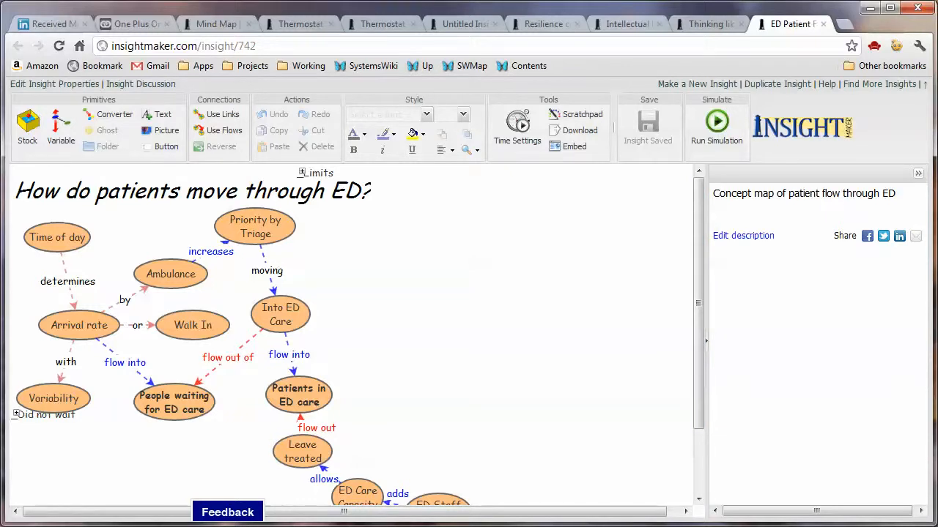
{"action": "scroll", "coordinate": [352, 337], "scroll_direction": "down", "scroll_amount": 1}
{"action": "scroll", "coordinate": [352, 337], "scroll_direction": "up", "scroll_amount": 1}
{"action": "scroll", "coordinate": [351, 337], "scroll_direction": "down", "scroll_amount": 5}
{"action": "scroll", "coordinate": [352, 337], "scroll_direction": "down", "scroll_amount": 1}
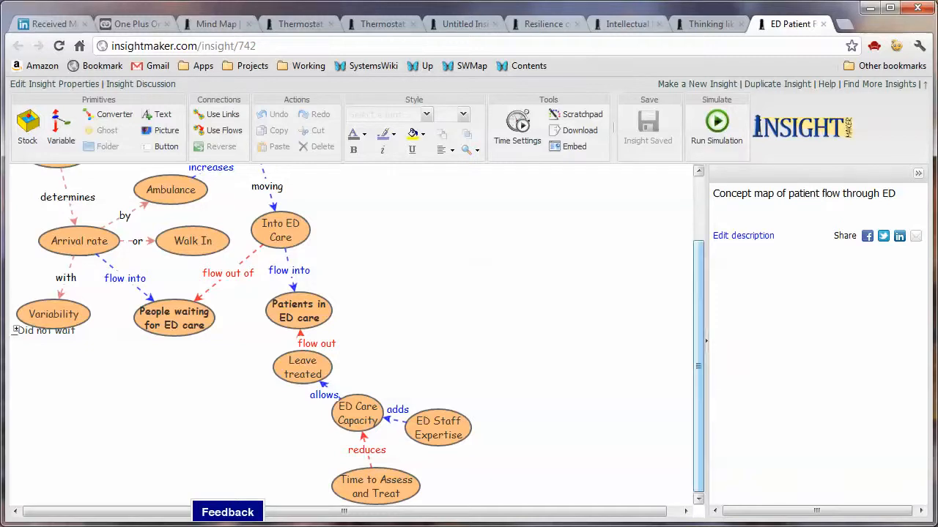
{"action": "left_click_drag", "start_coordinate": [699, 367], "coordinate": [698, 303]}
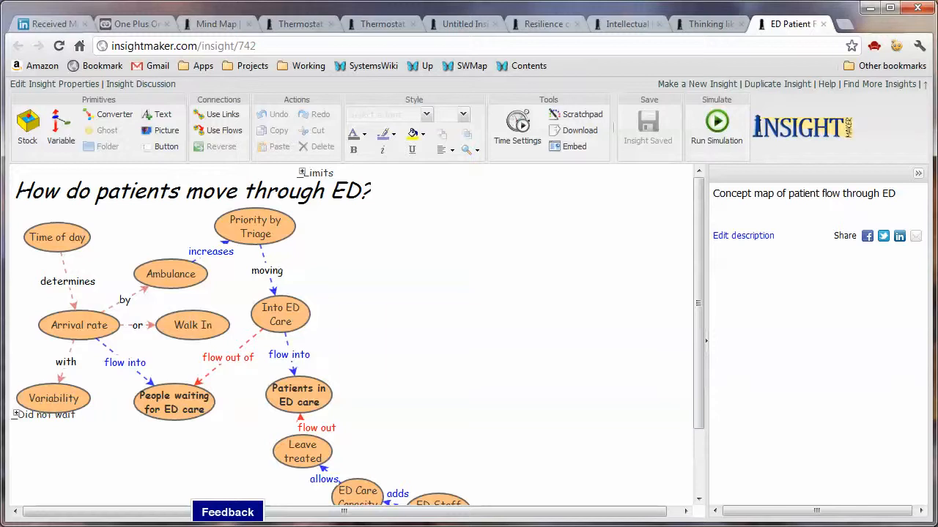